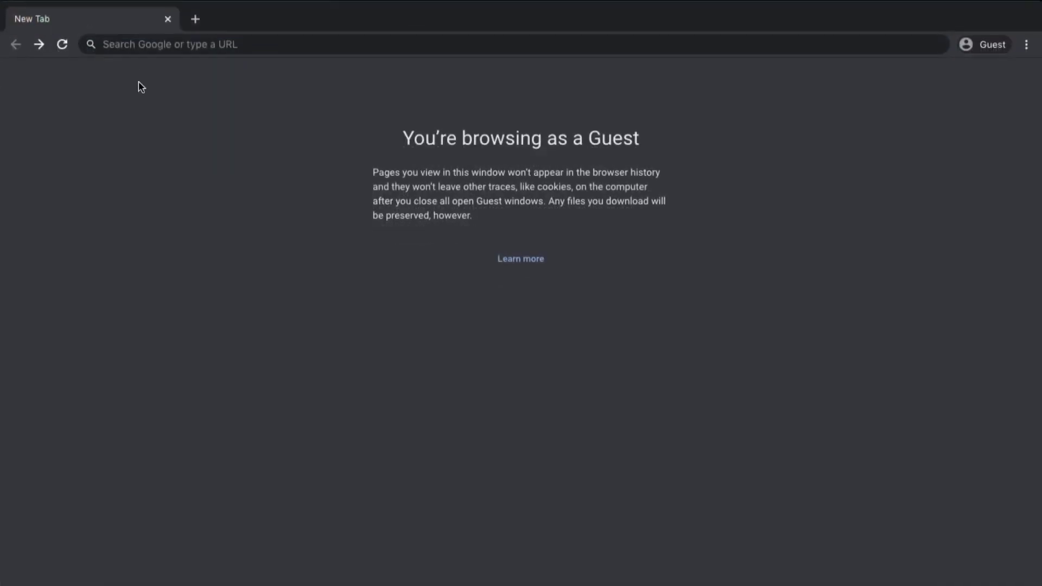
Load nextdoor.com in the browser.
left_click(160, 46)
type("nextdoor.com")
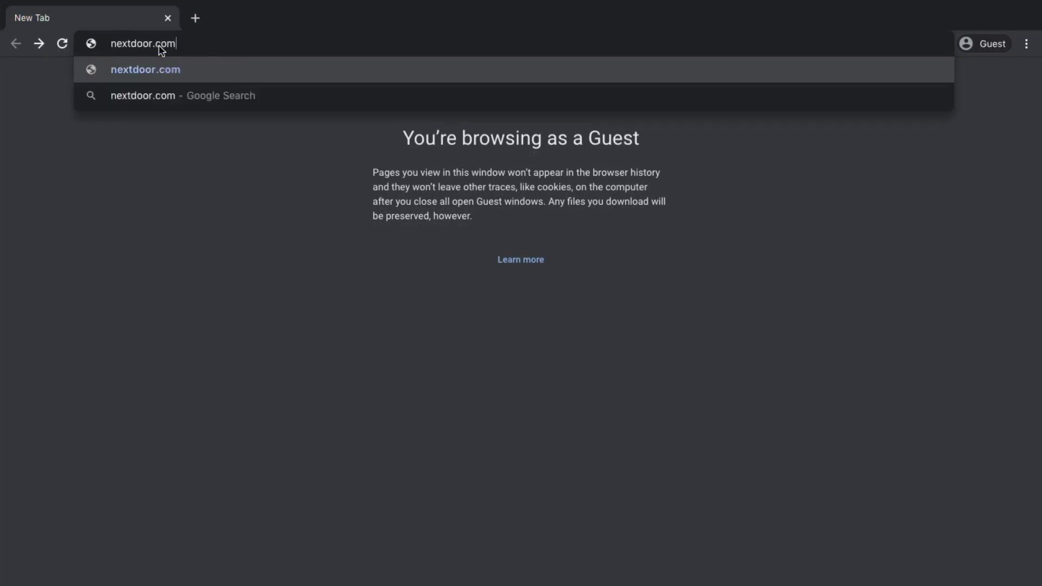
key("Return")
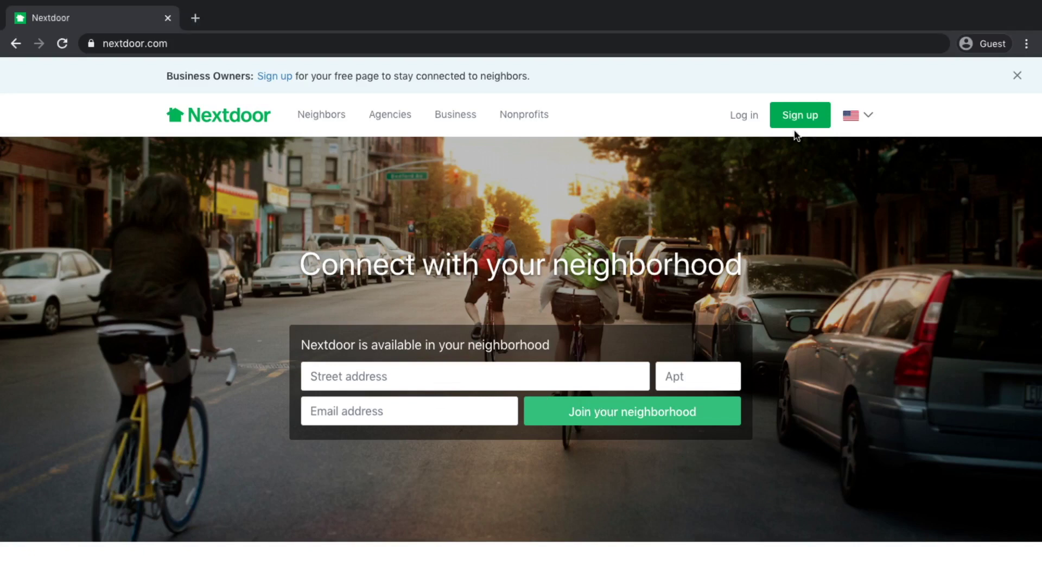
Scroll through the home page sections and start signing up for an account.
scroll(789, 194, "down", 5)
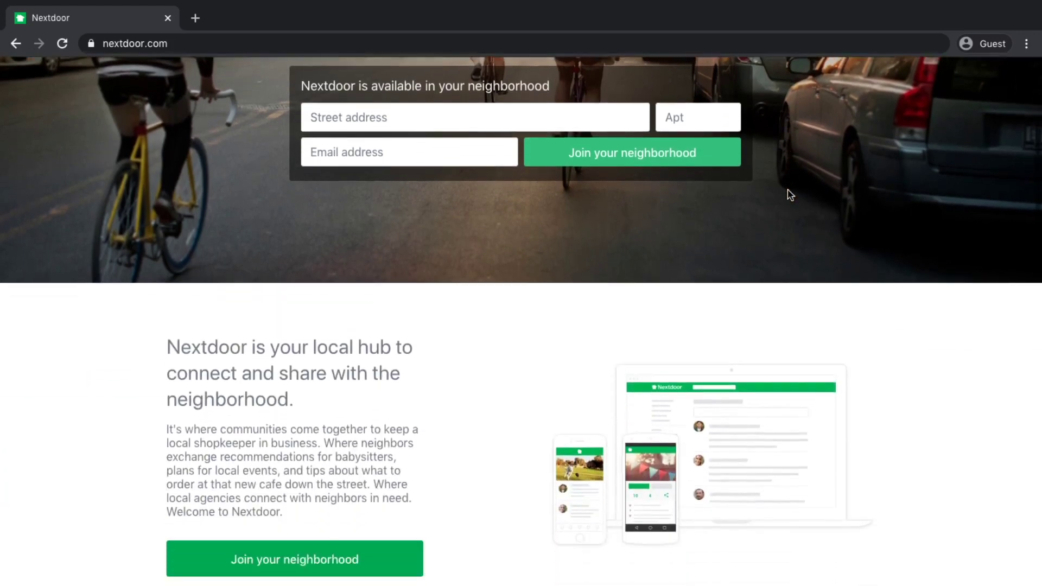
scroll(789, 195, "down", 4)
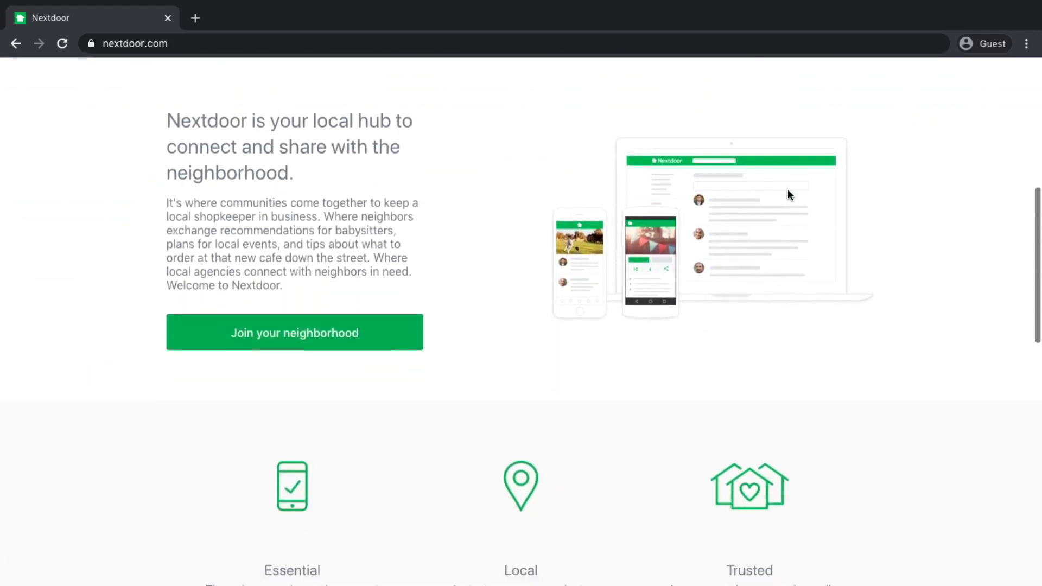
scroll(790, 194, "down", 6)
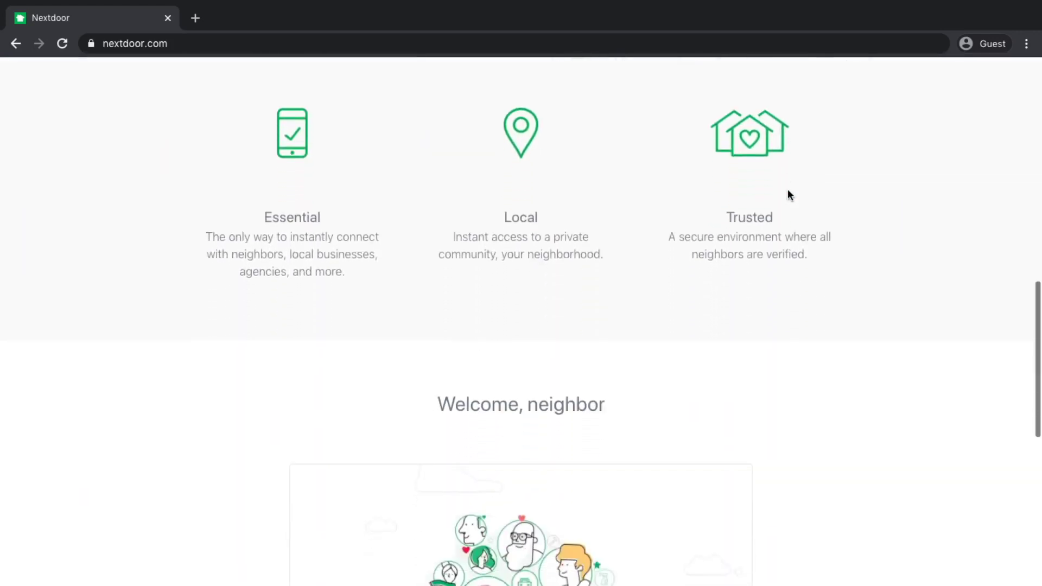
scroll(789, 194, "down", 9)
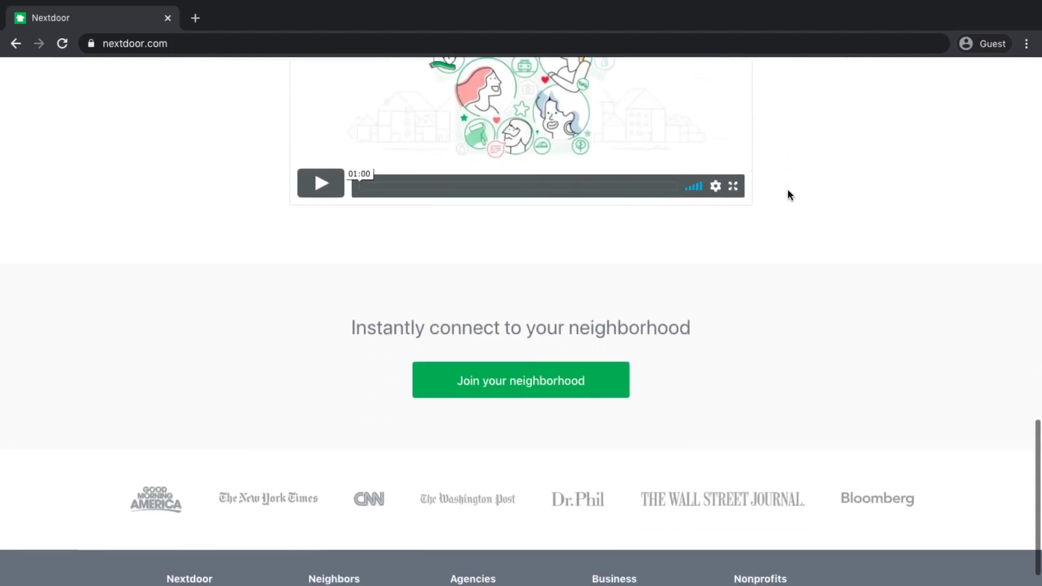
scroll(788, 191, "up", 20)
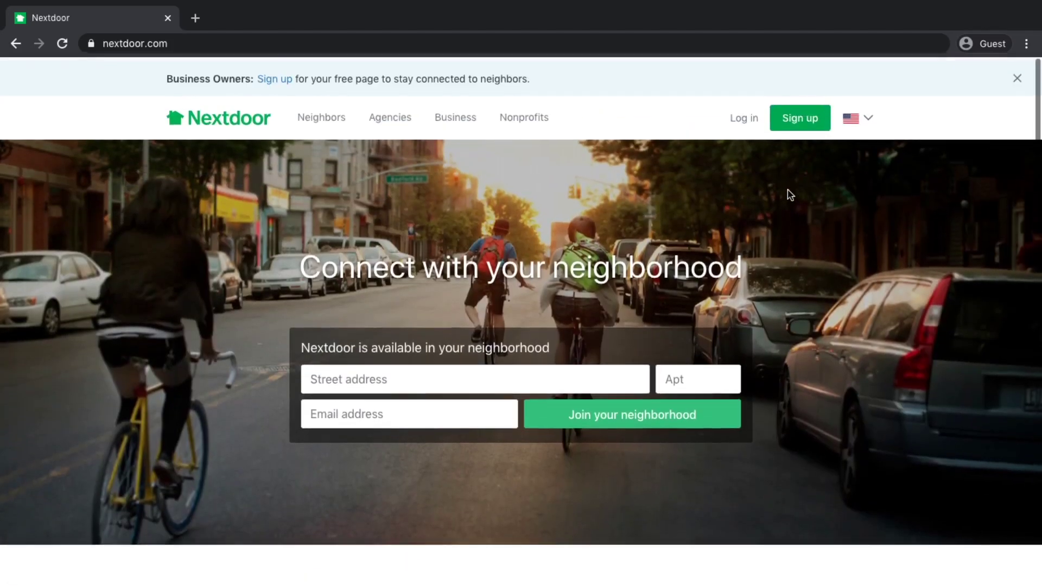
left_click(787, 120)
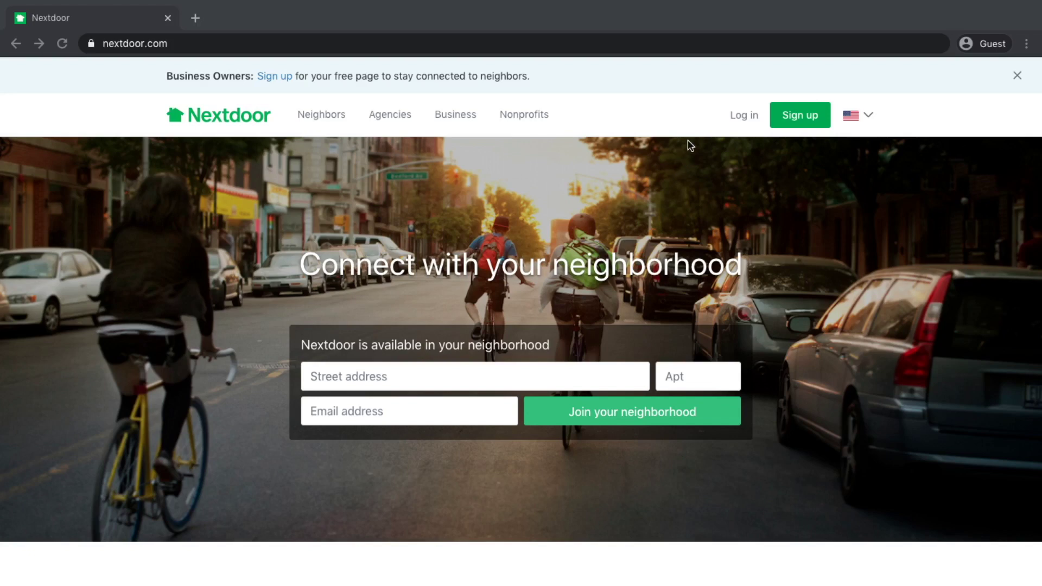
left_click(786, 116)
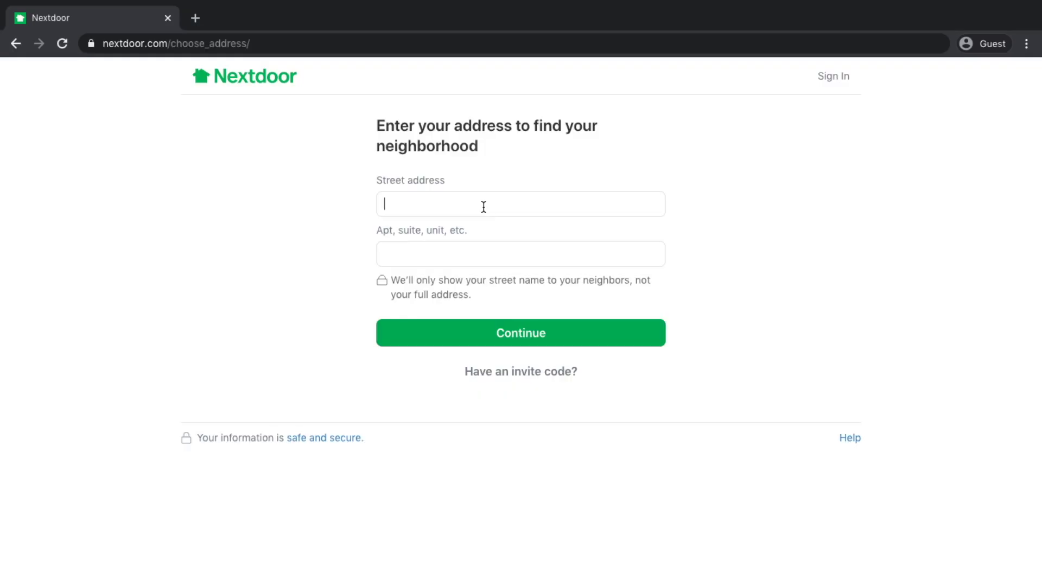
Choose the suggested street address starting with 100, then enter the account e-mail and password.
type("100")
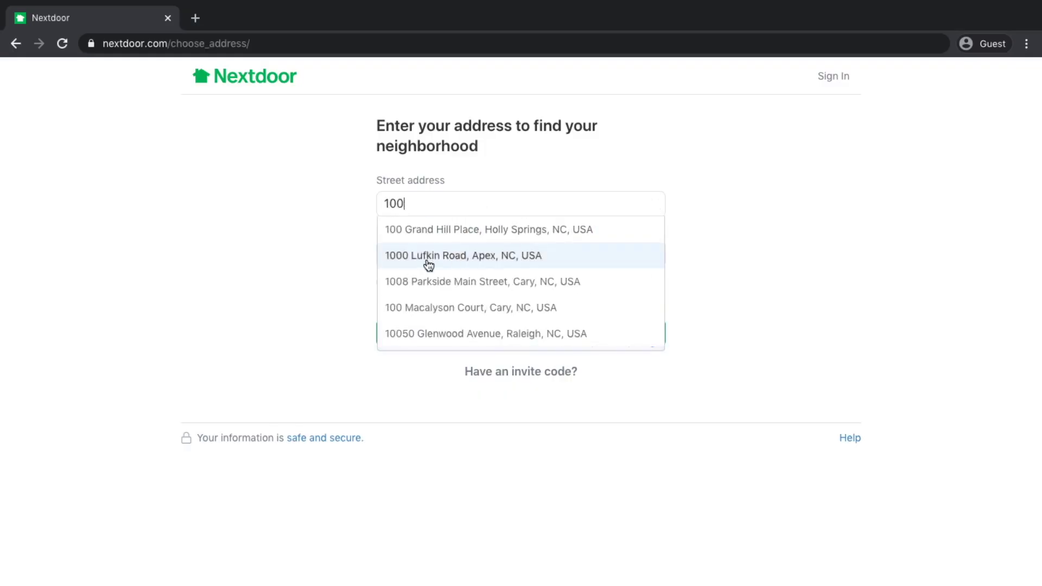
left_click(429, 256)
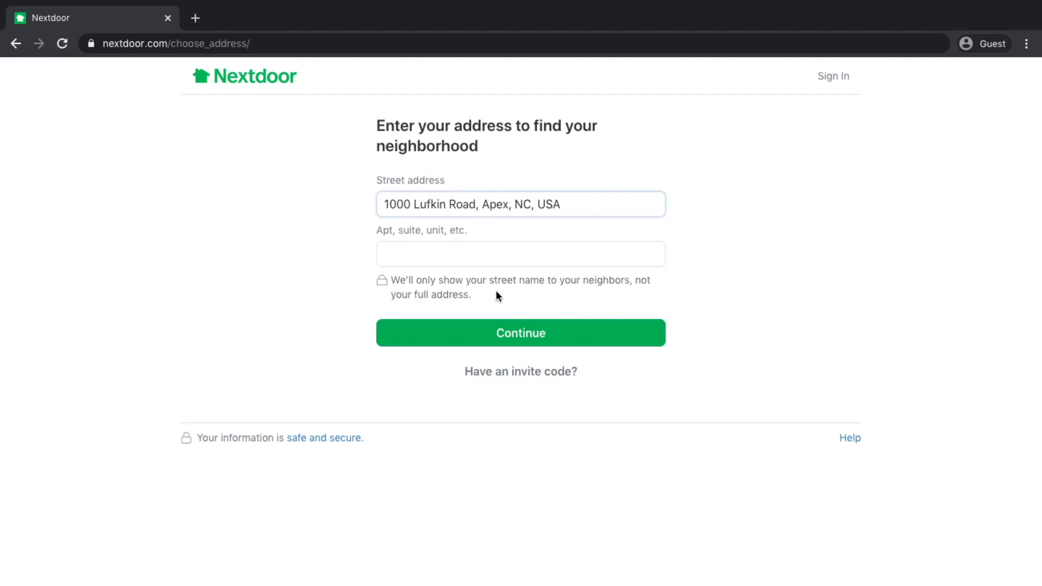
left_click(489, 336)
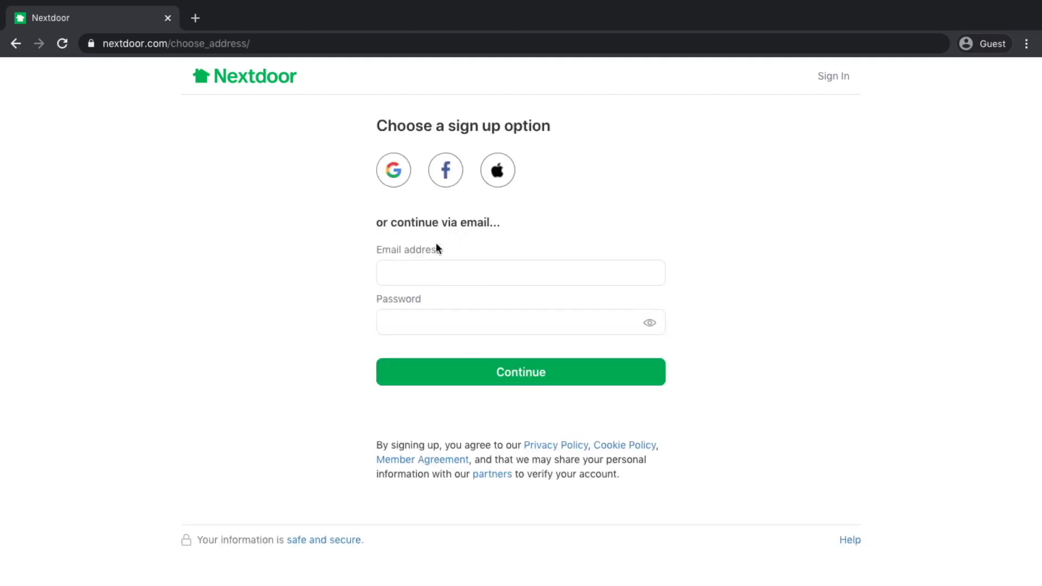
left_click(422, 277)
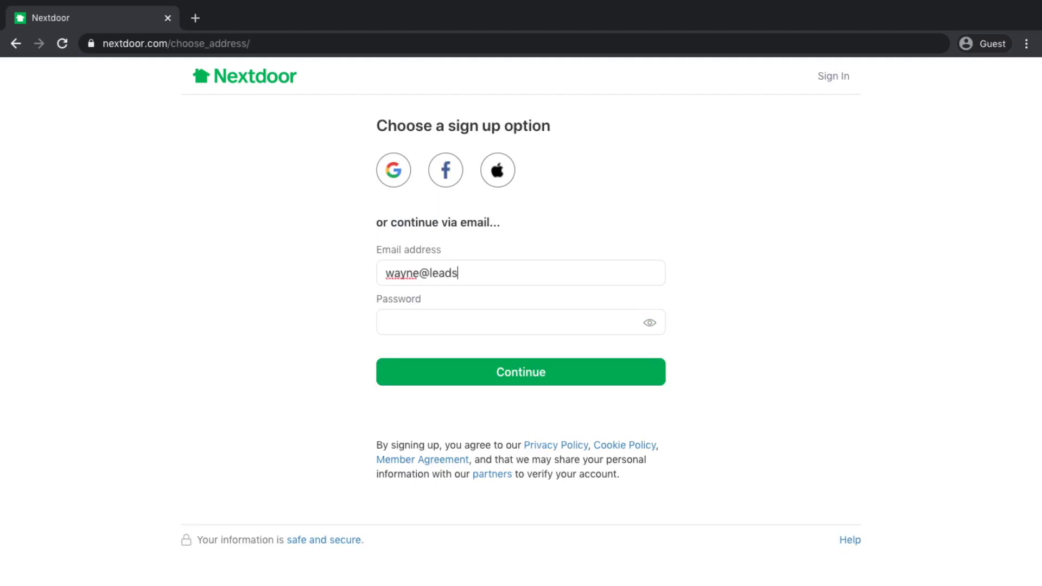
key("Tab")
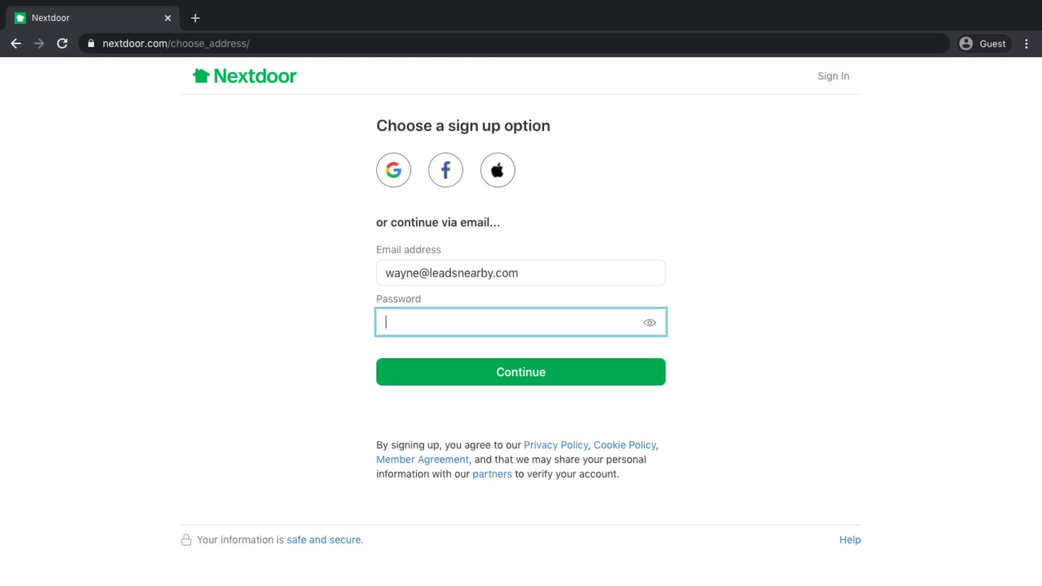
type("•••••••••")
key("Return")
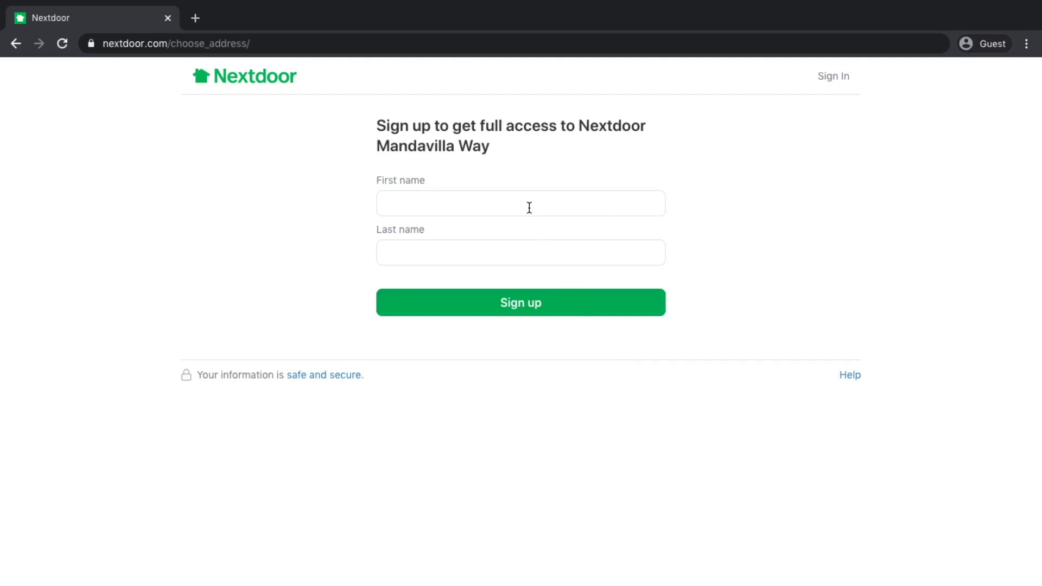
Enter the member's first and last name, then verify the mobile number with the texted code.
left_click(520, 252)
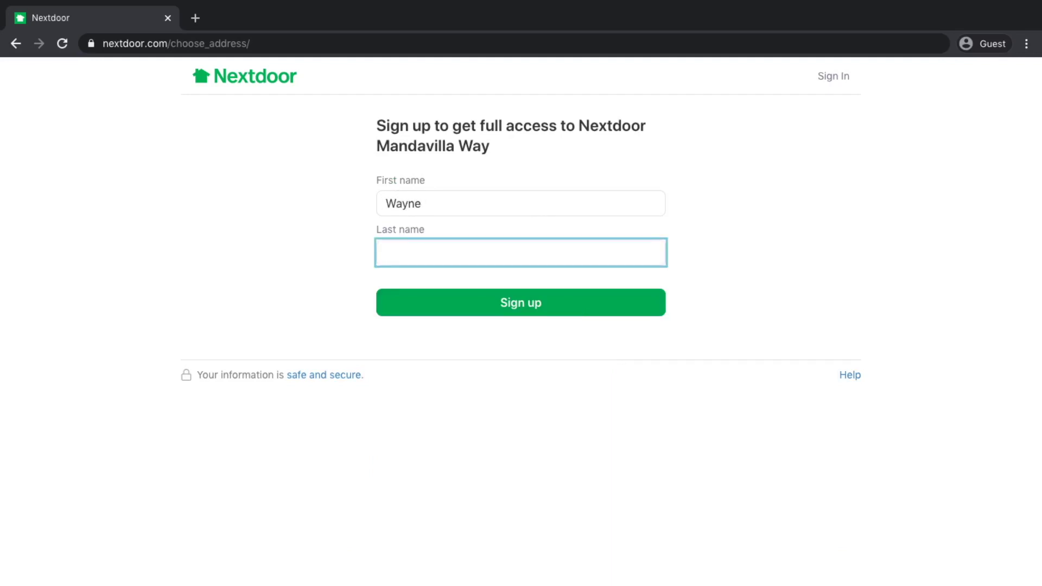
left_click(546, 305)
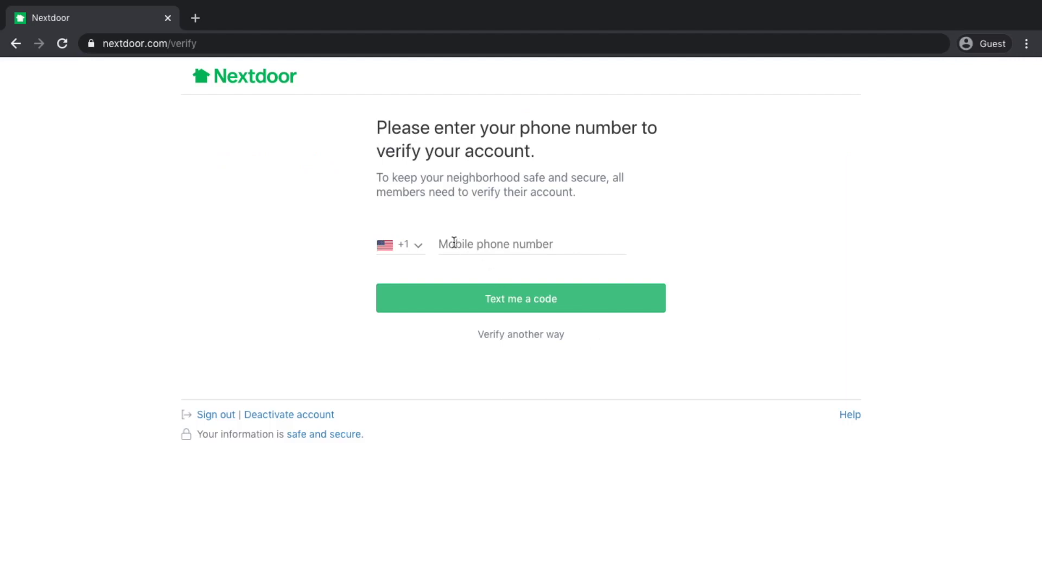
left_click(451, 242)
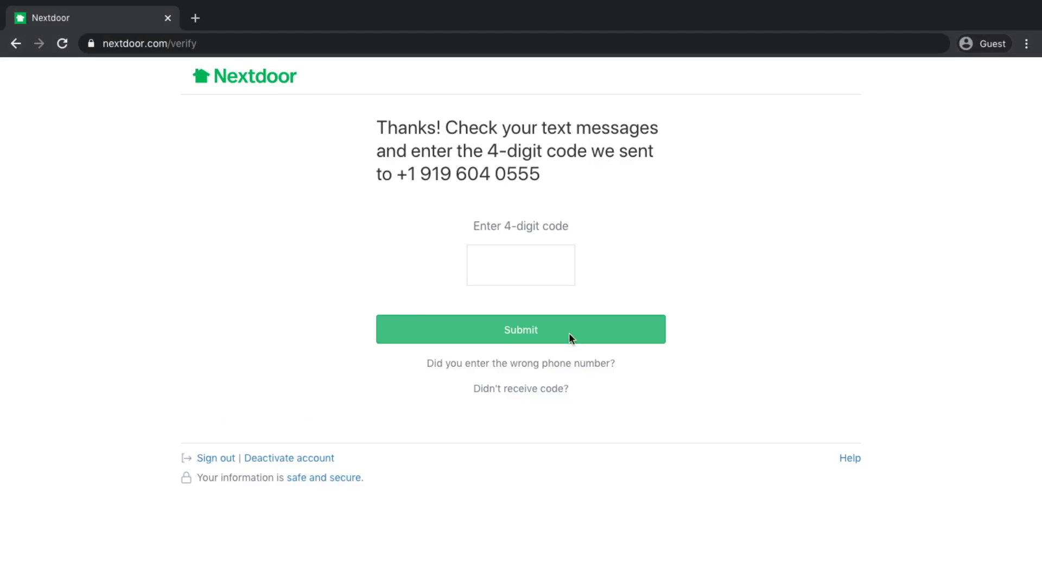
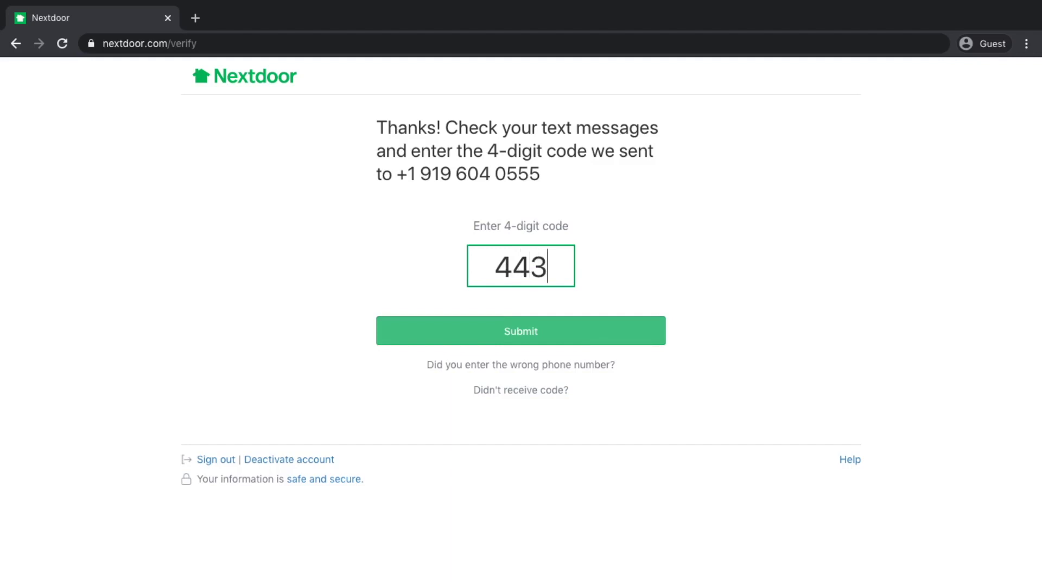
left_click(540, 335)
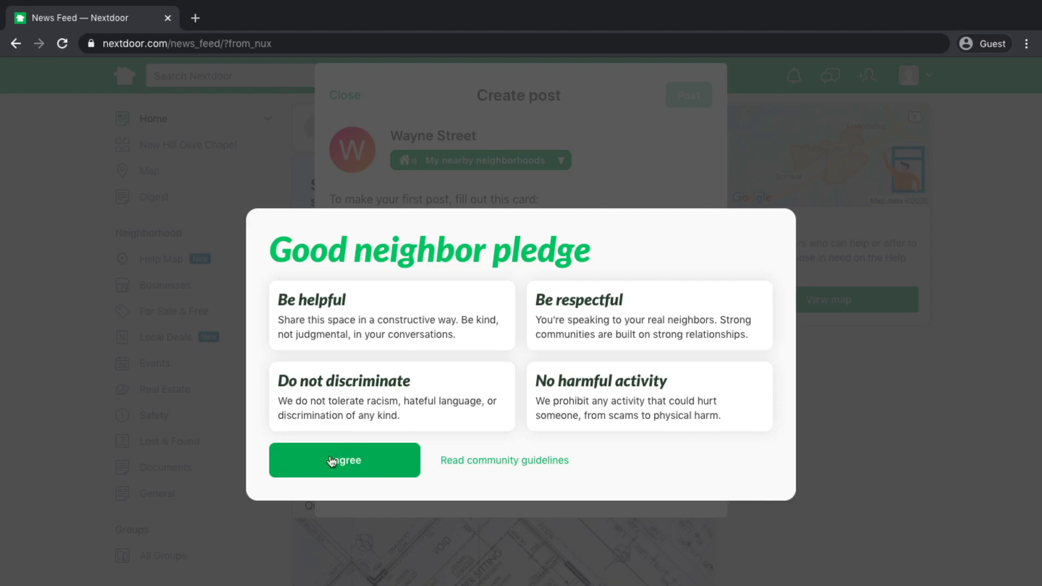
Agree to the good neighbor pledge, keep the nearby neighborhoods audience, and close the first-post card unposted.
left_click(328, 474)
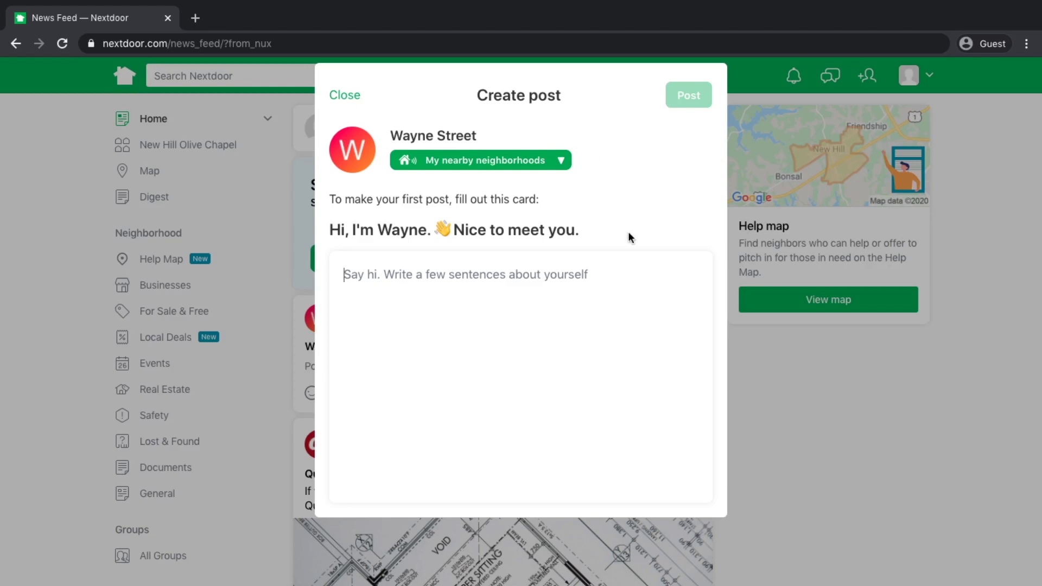
left_click(559, 166)
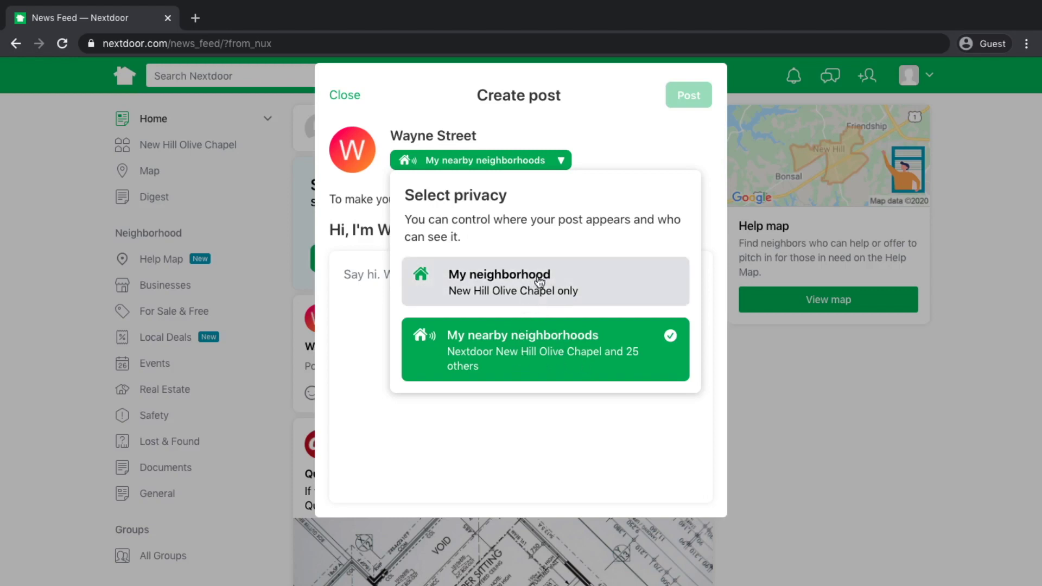
left_click(592, 136)
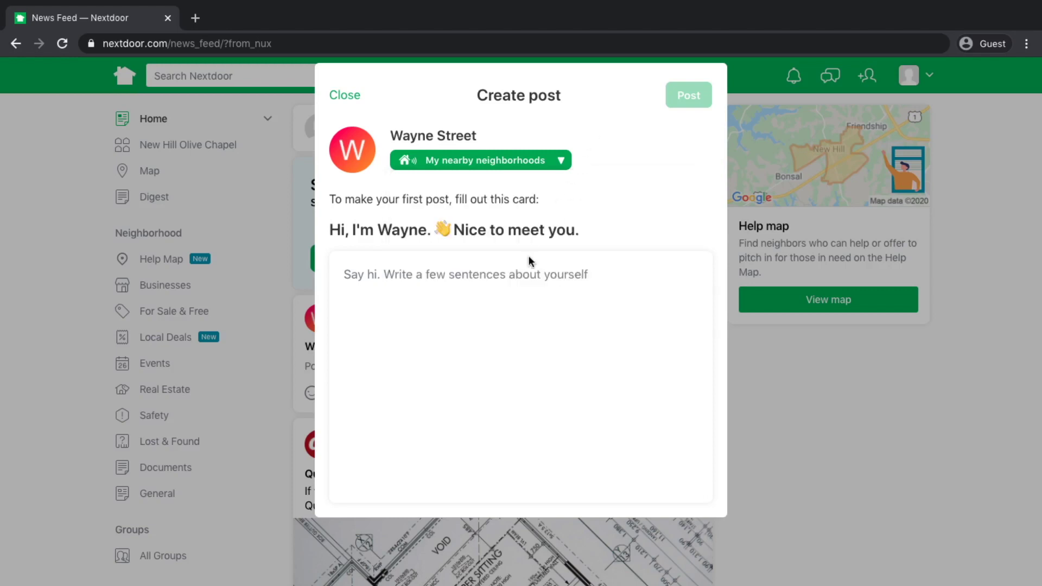
left_click(499, 287)
left_click(344, 85)
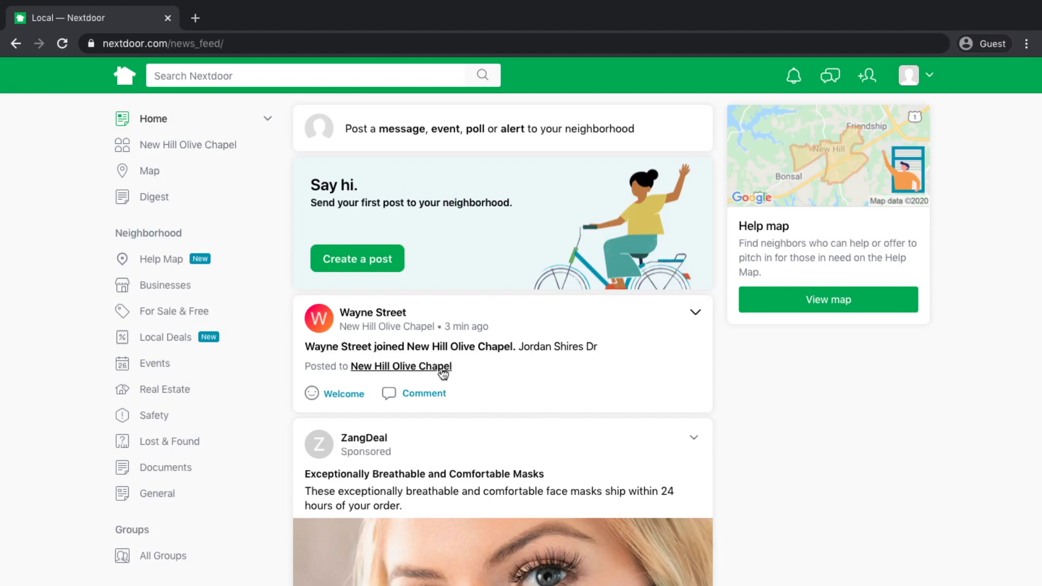
scroll(503, 420, "down", 1)
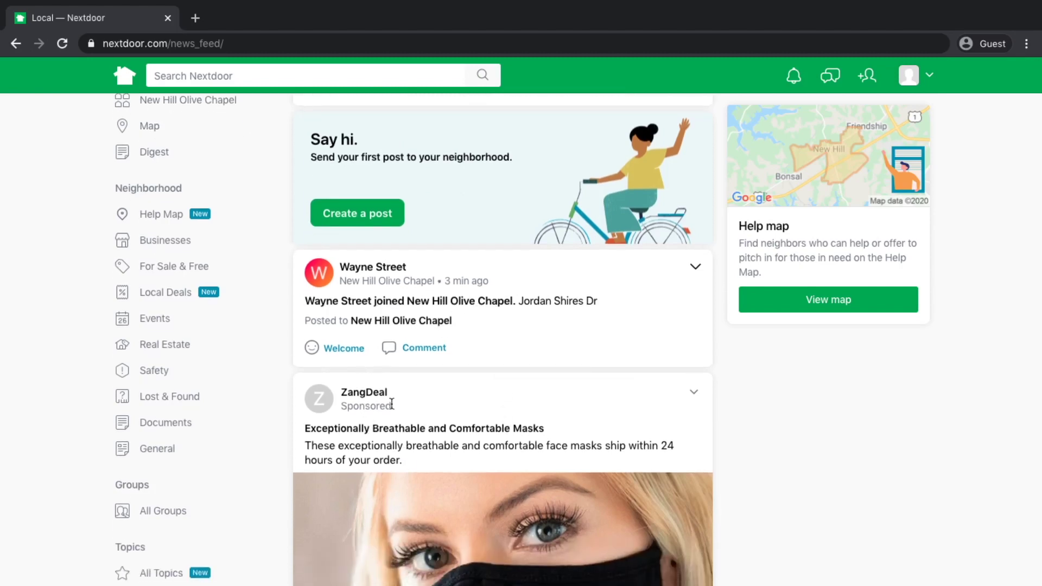
scroll(413, 415, "down", 2)
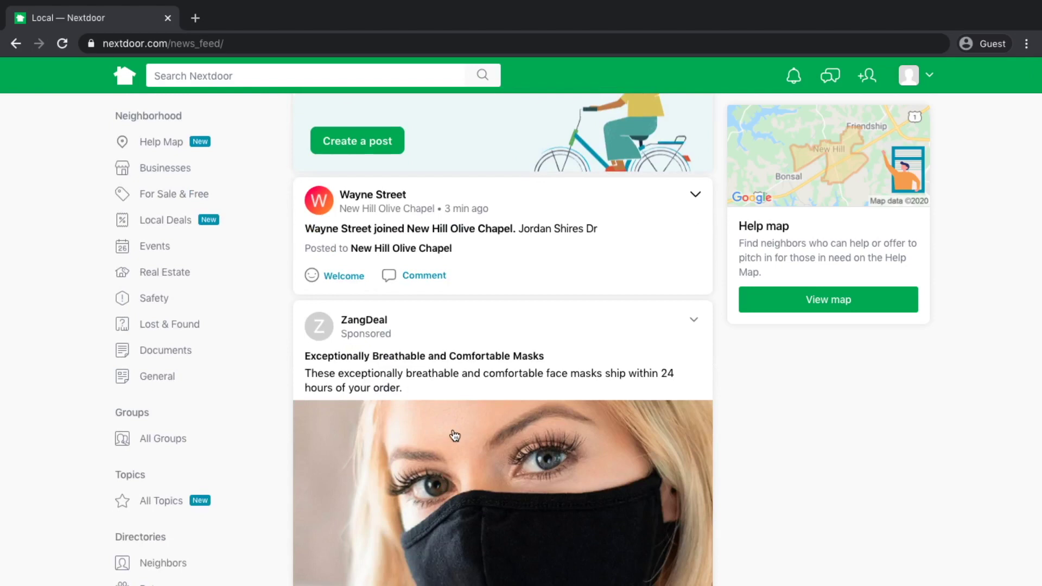
scroll(455, 436, "down", 2)
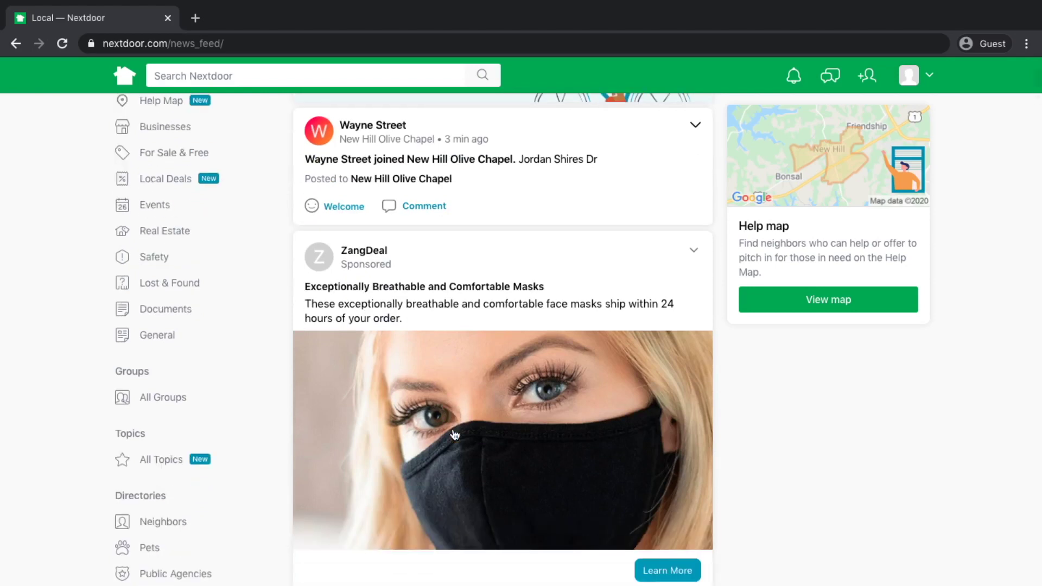
scroll(455, 435, "up", 4)
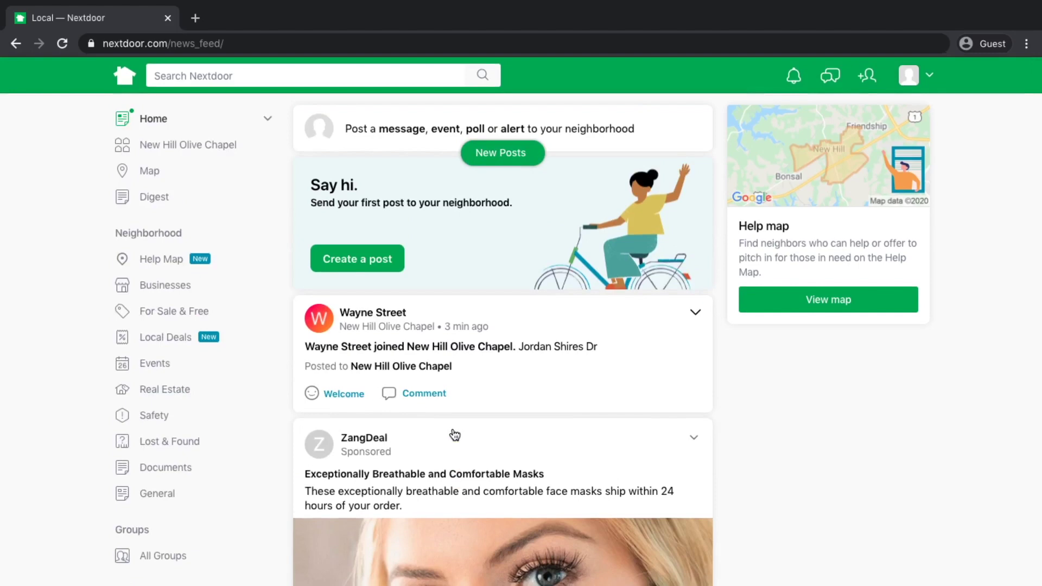
scroll(454, 435, "down", 2)
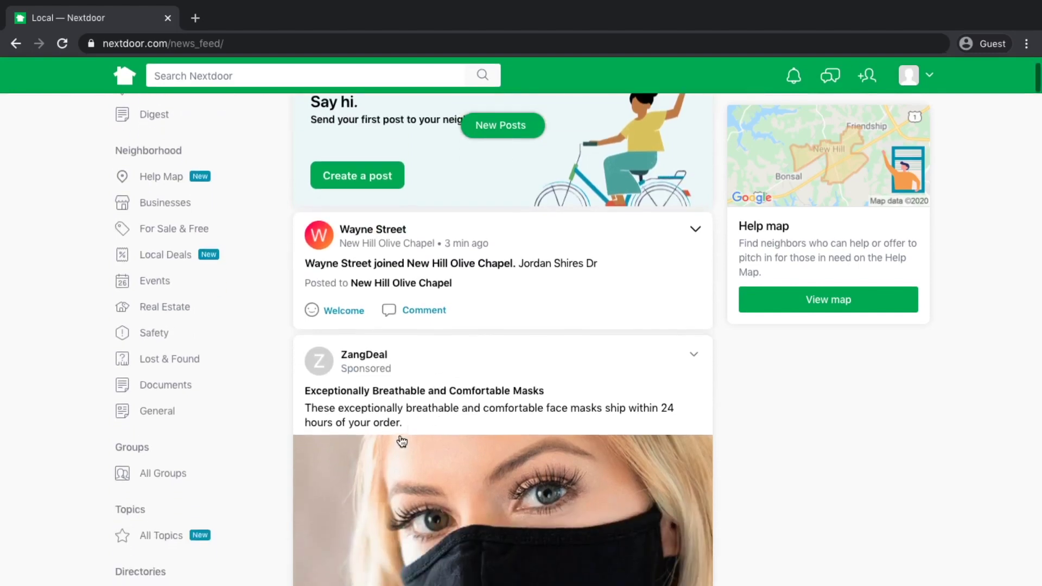
scroll(400, 441, "up", 3)
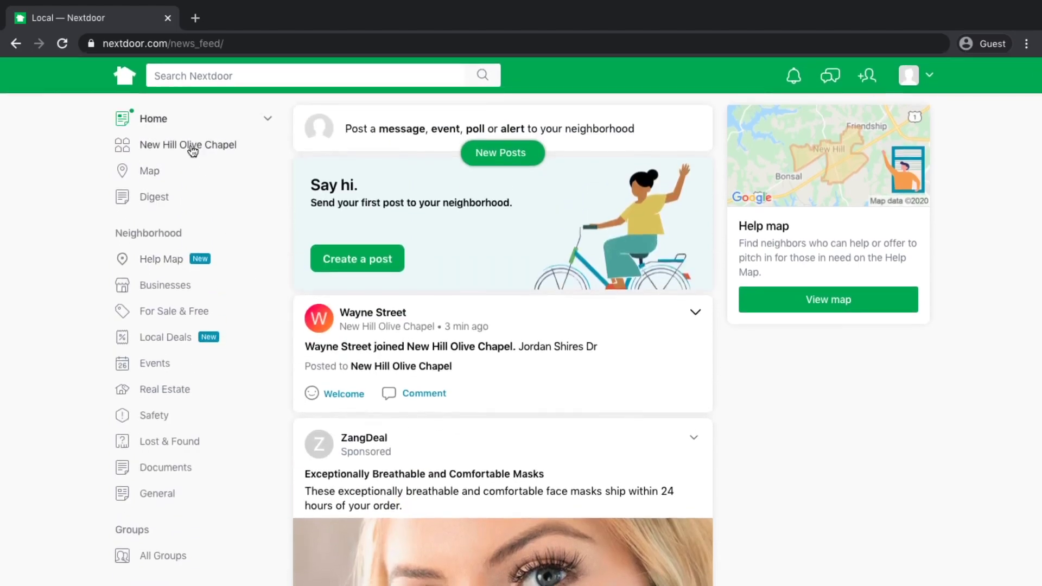
Open the New Hill Olive Chapel feed and scroll through its posts.
left_click(187, 150)
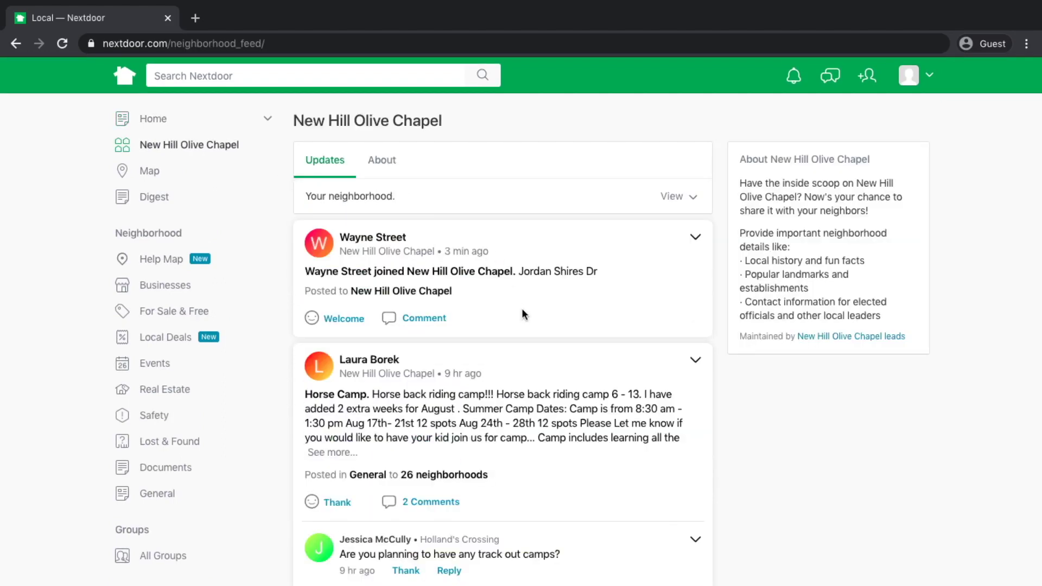
scroll(523, 313, "down", 5)
scroll(522, 311, "down", 5)
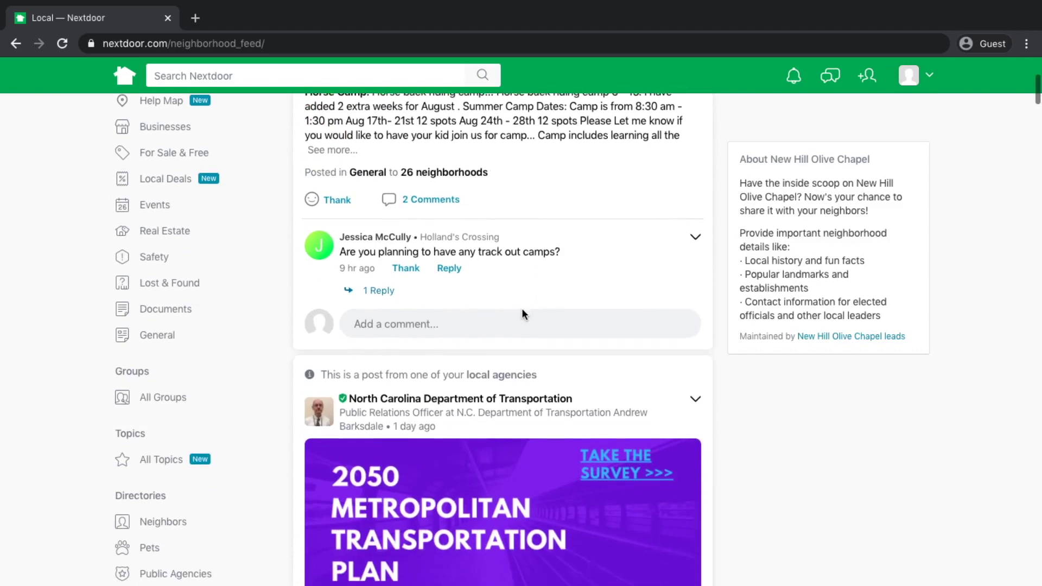
scroll(524, 315, "down", 10)
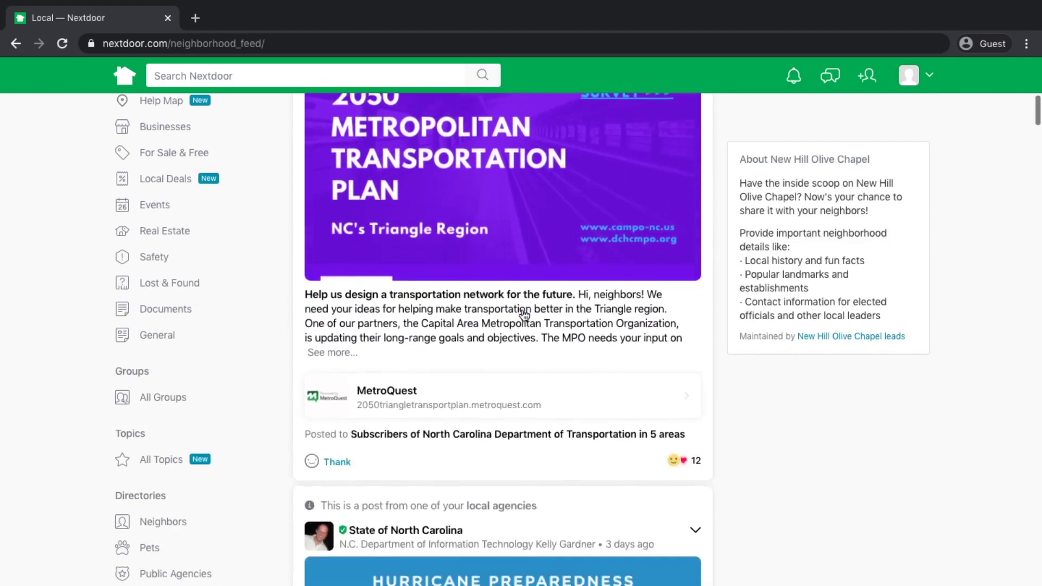
scroll(524, 316, "down", 7)
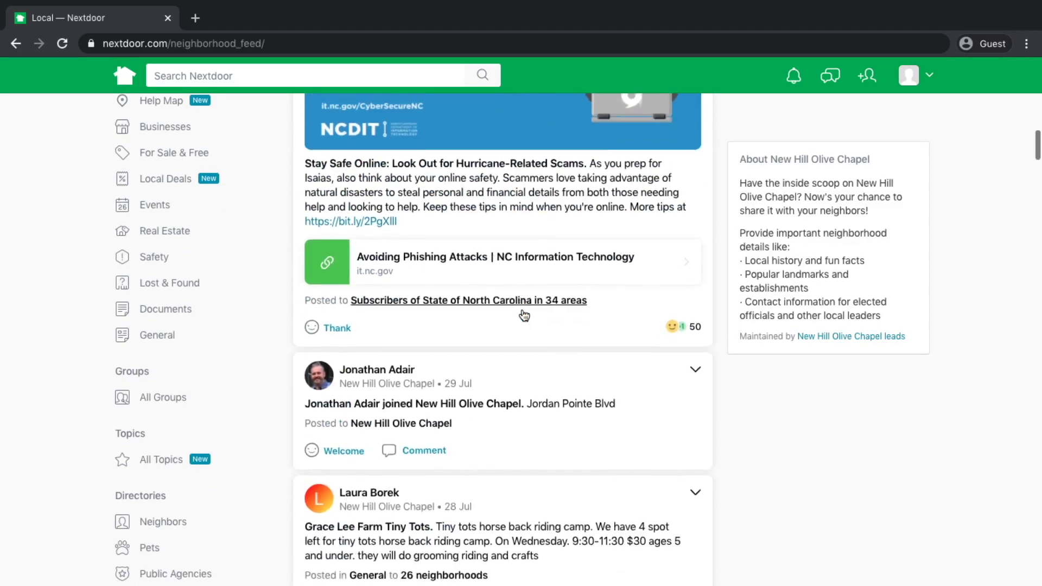
scroll(521, 314, "down", 10)
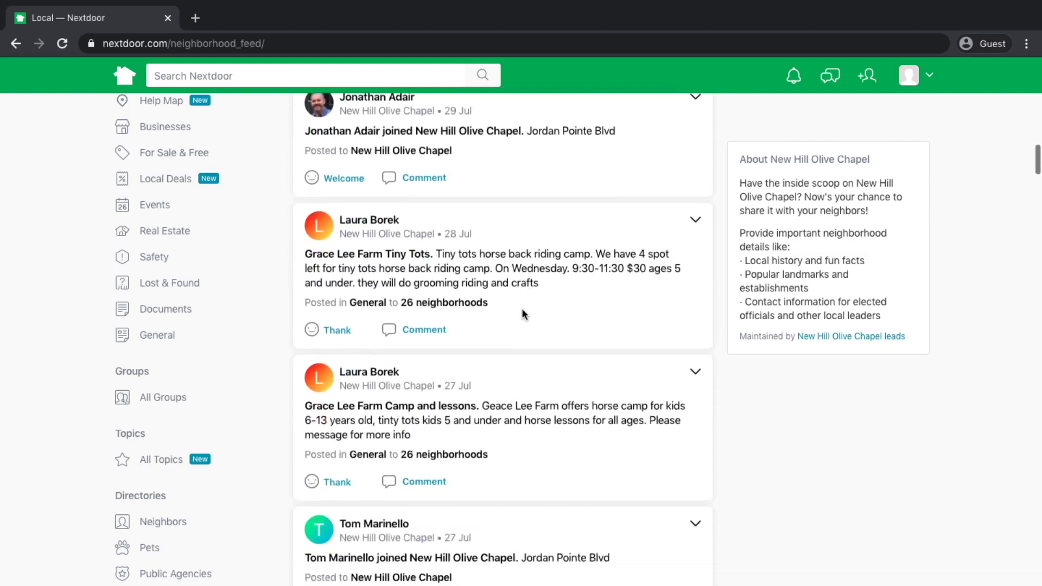
scroll(524, 316, "down", 8)
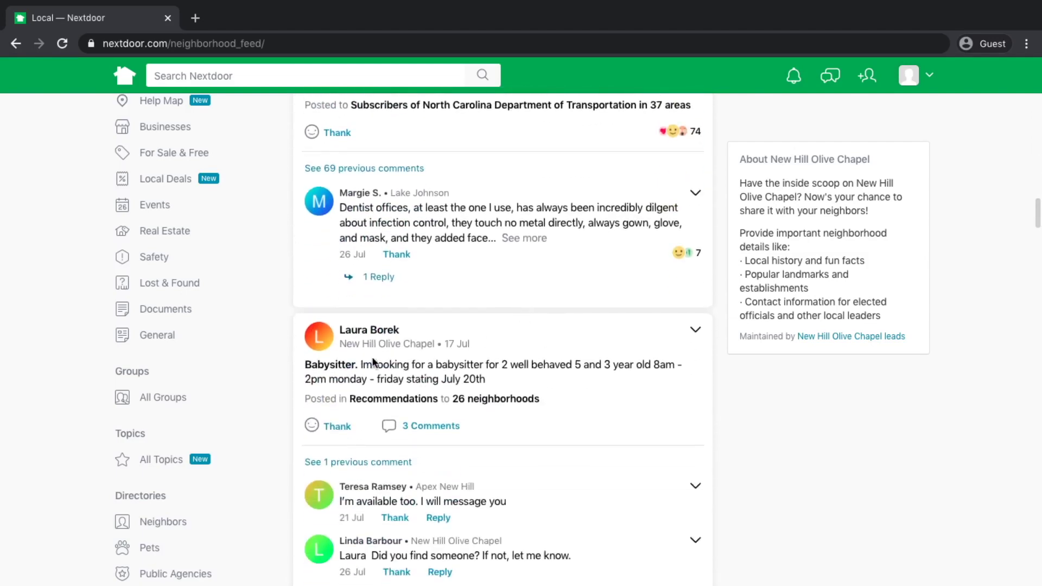
scroll(483, 381, "down", 4)
scroll(483, 381, "down", 8)
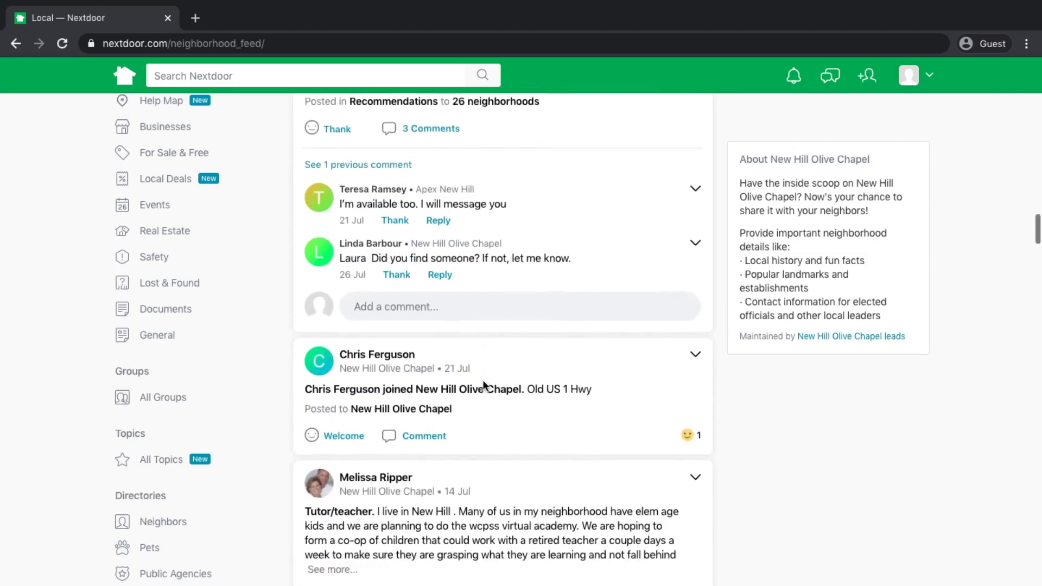
scroll(484, 380, "down", 5)
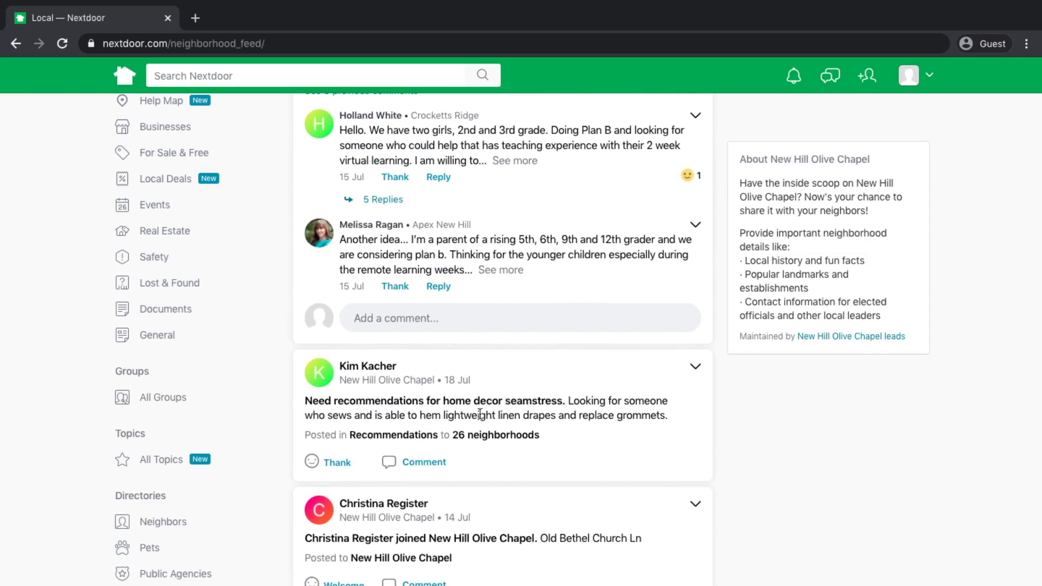
scroll(566, 426, "down", 7)
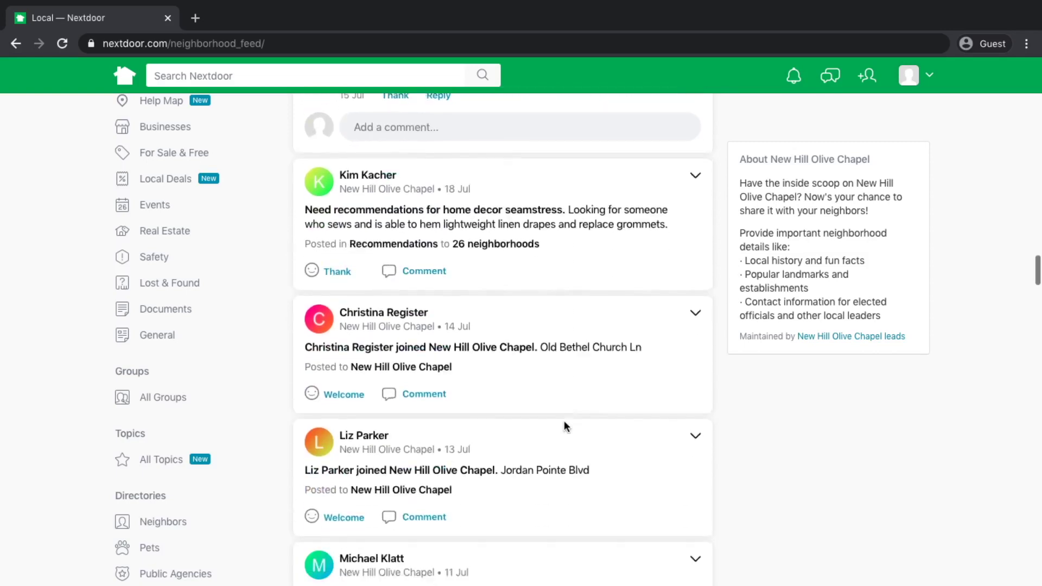
scroll(564, 421, "down", 8)
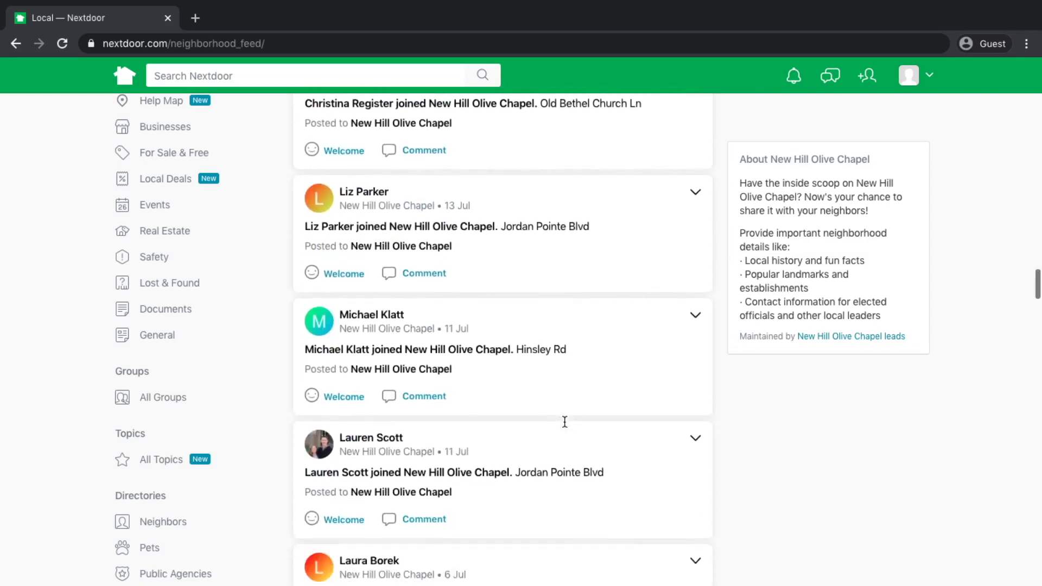
scroll(566, 428, "down", 6)
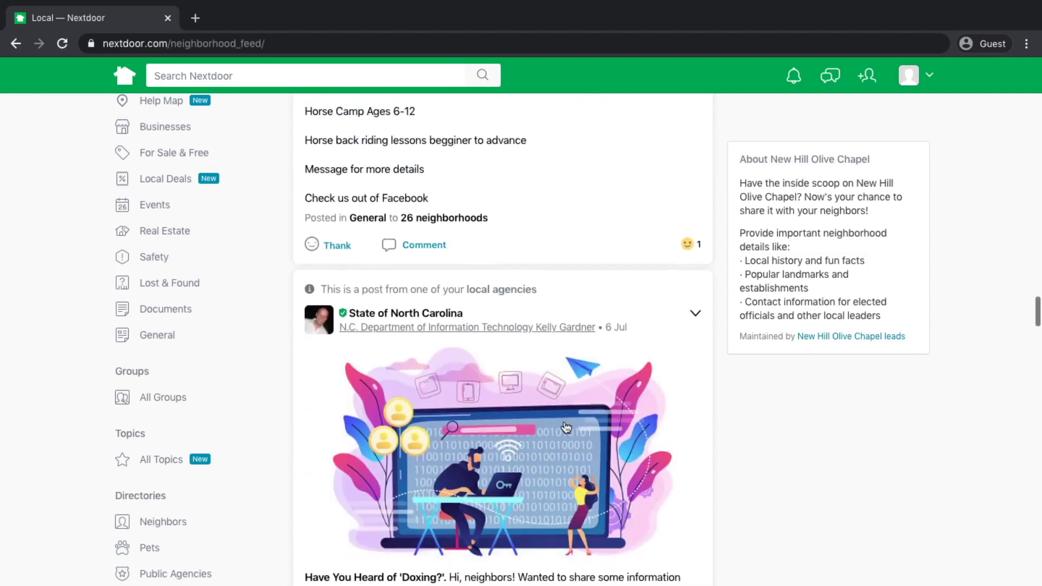
scroll(564, 422, "down", 3)
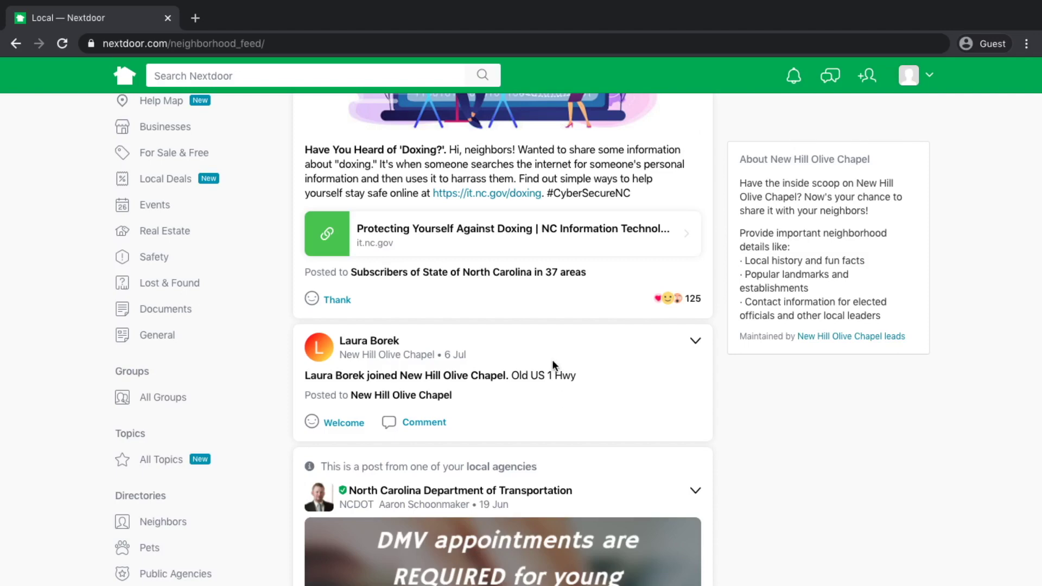
scroll(551, 359, "down", 10)
scroll(553, 366, "down", 3)
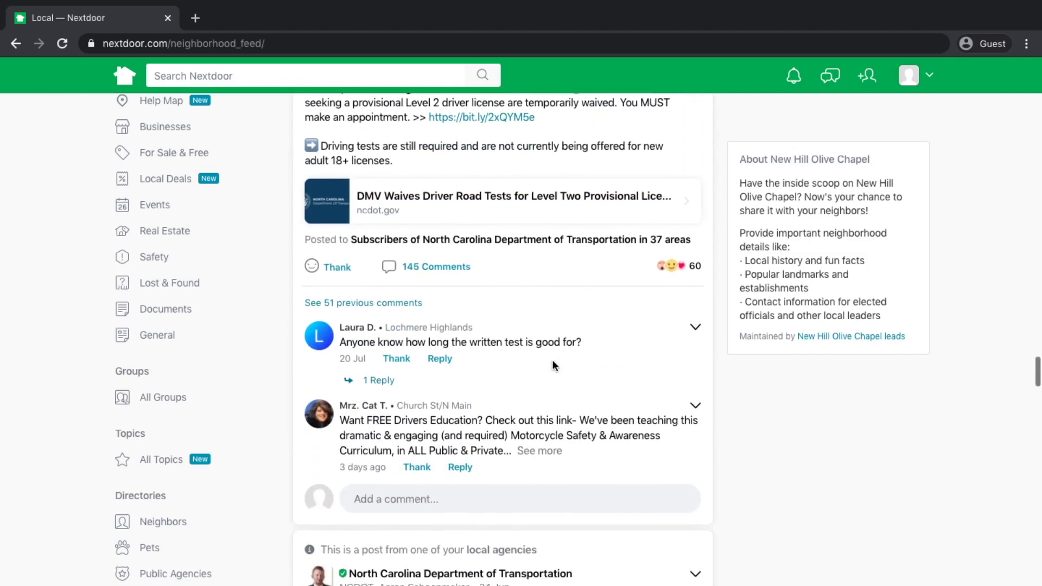
scroll(553, 366, "down", 1)
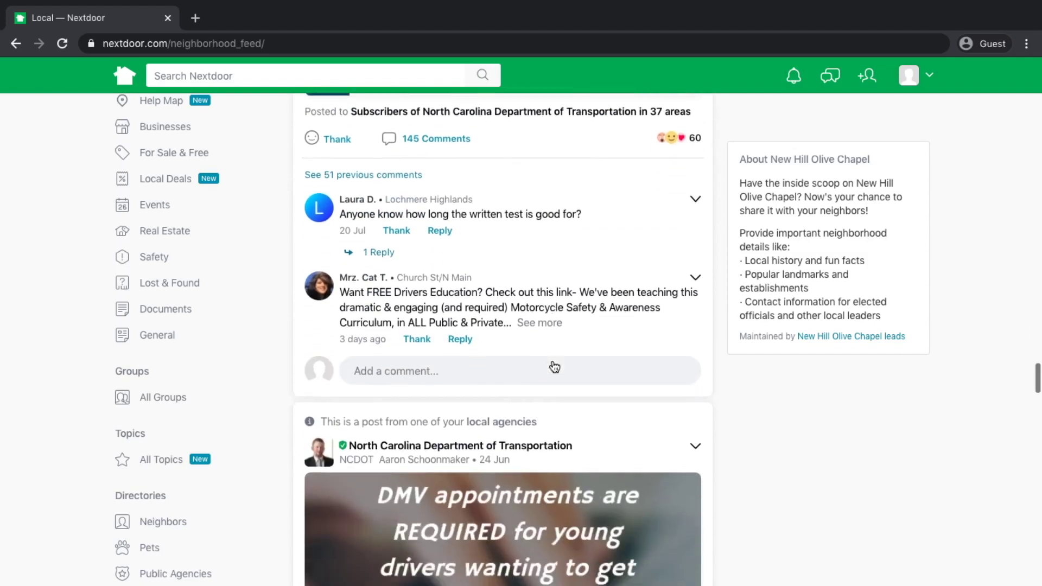
scroll(554, 367, "up", 12)
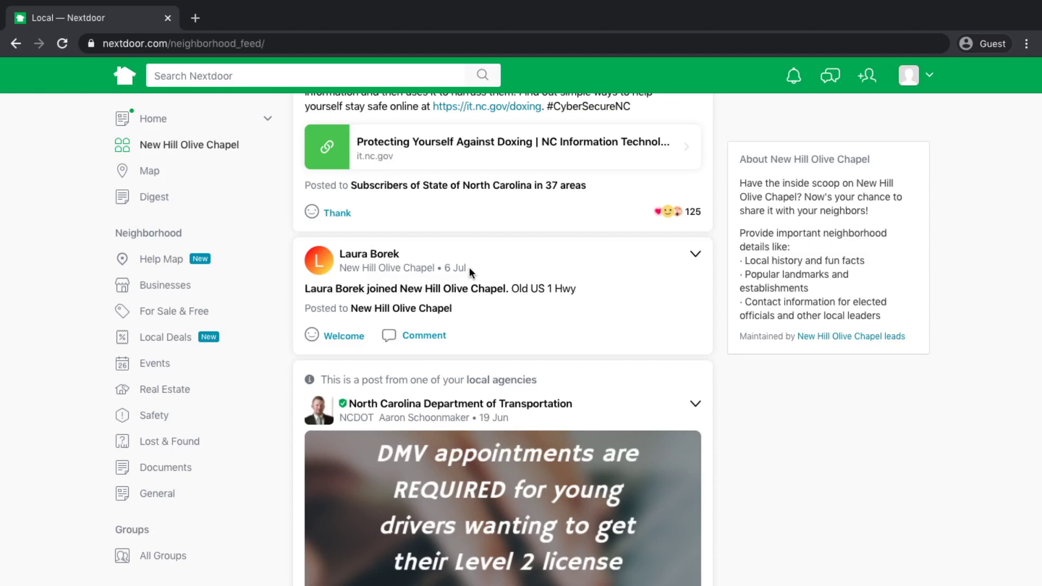
Go to the Businesses page from the Neighborhood sidebar.
left_click(233, 288)
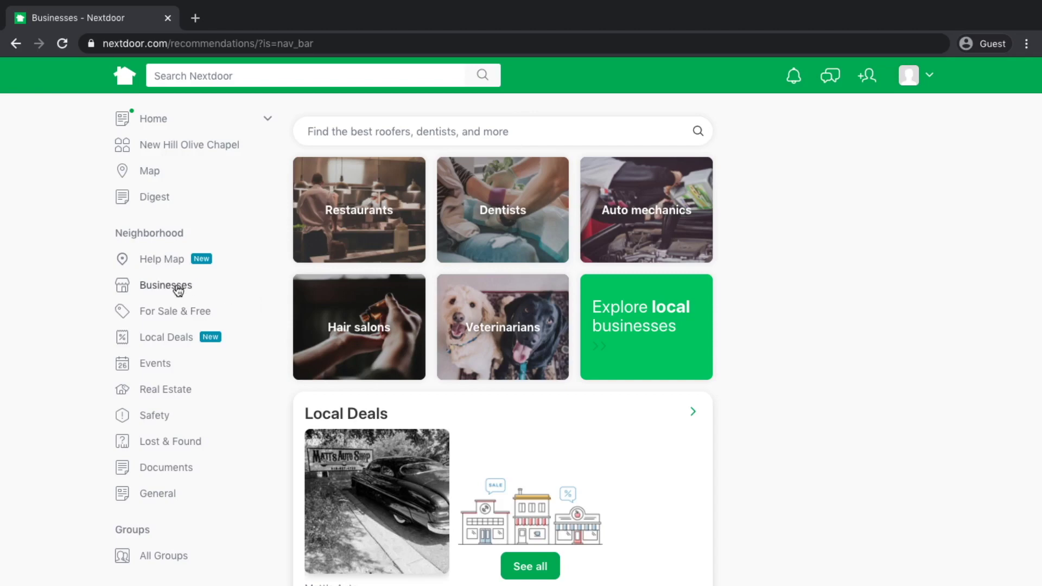
Open the Browse all list of local business categories.
left_click(178, 292)
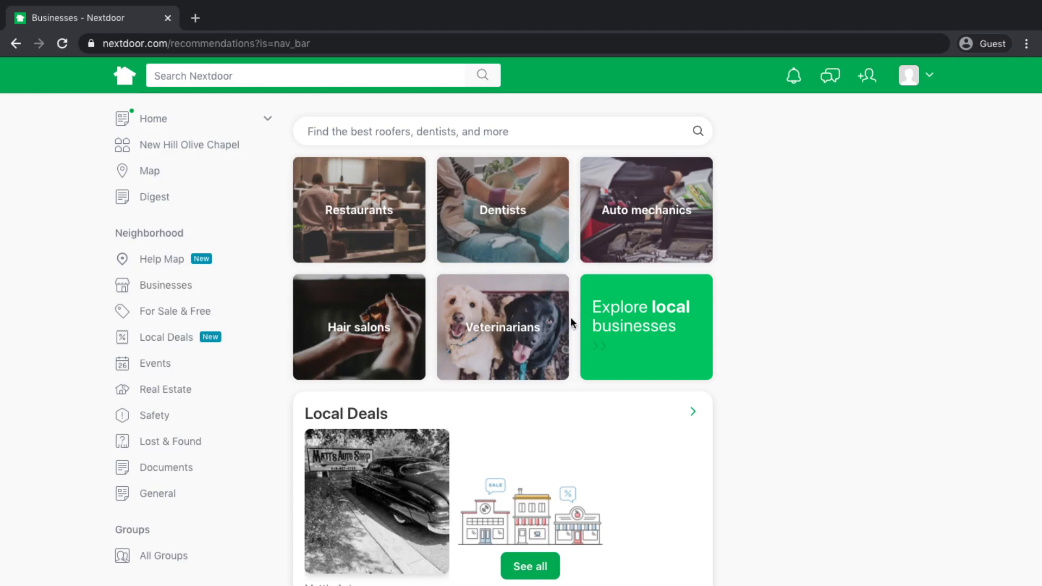
left_click(624, 324)
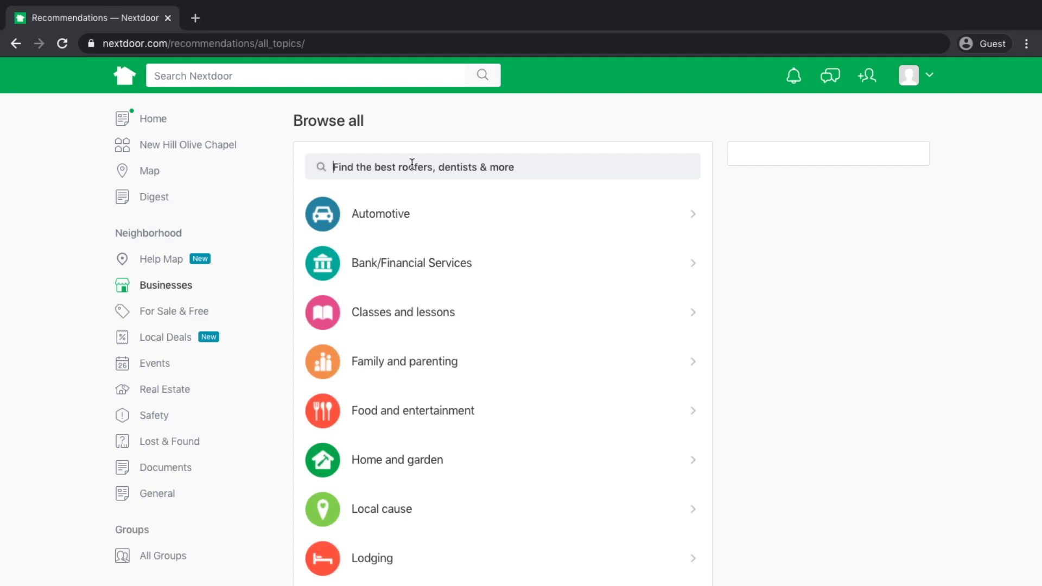
Search local businesses for 'hvac'.
left_click(412, 164)
type("hvac")
key("Return")
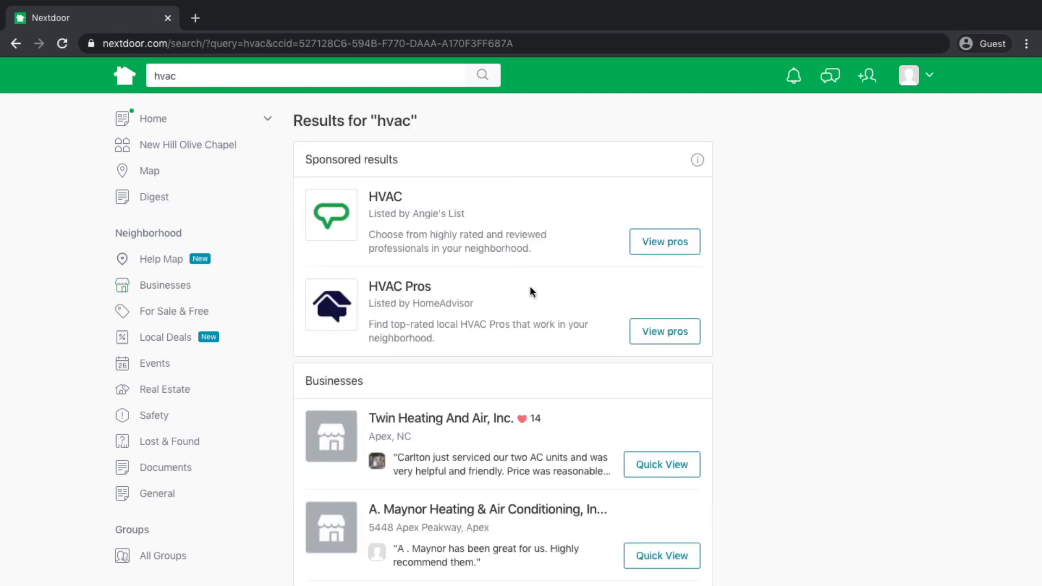
Scroll through the hvac results, then return to the neighborhood Businesses page.
scroll(556, 298, "down", 3)
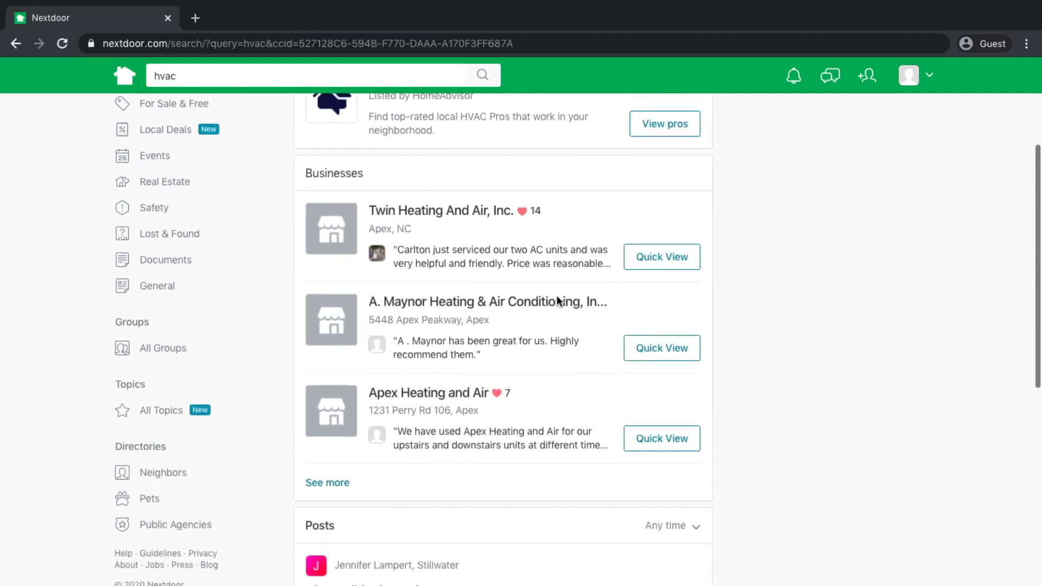
scroll(557, 300, "down", 1)
scroll(557, 300, "down", 3)
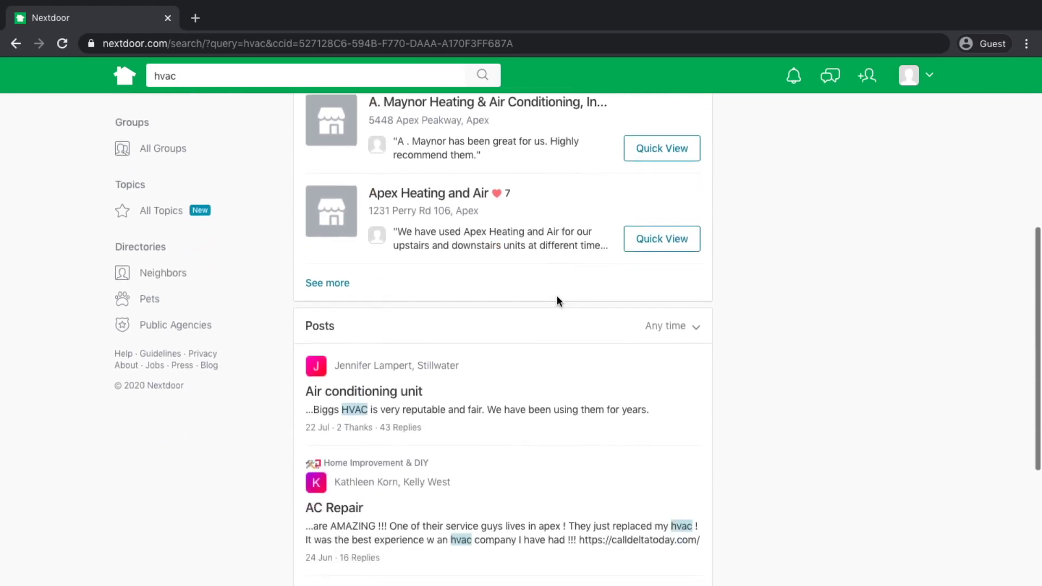
scroll(558, 302, "down", 2)
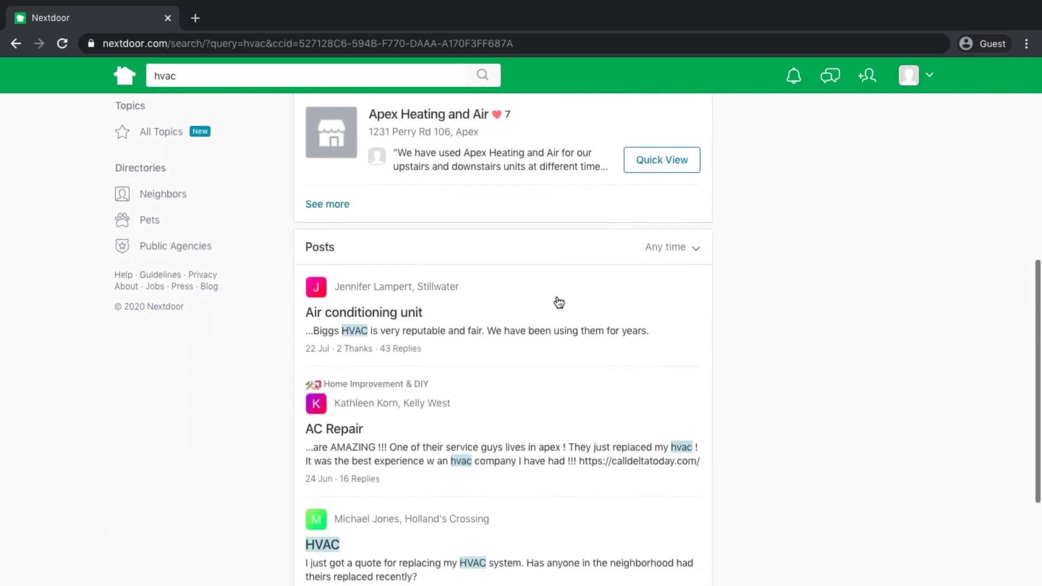
scroll(558, 302, "up", 8)
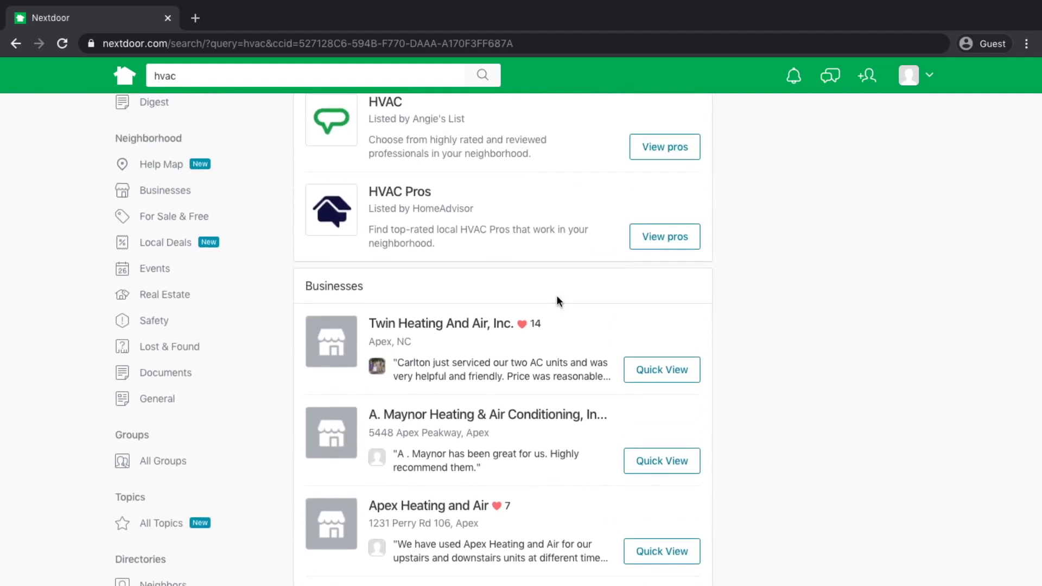
scroll(558, 302, "up", 2)
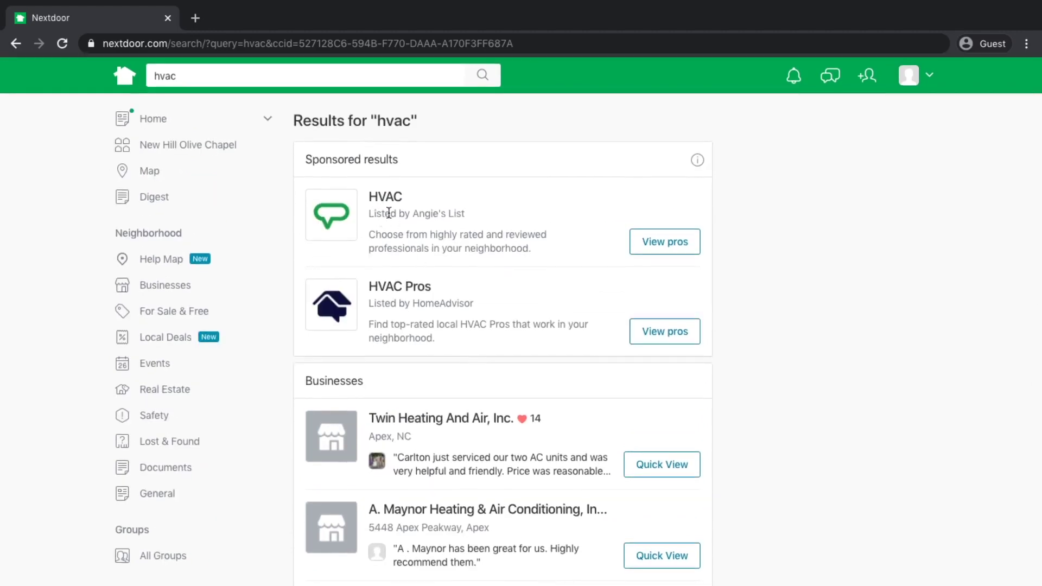
scroll(464, 317, "down", 1)
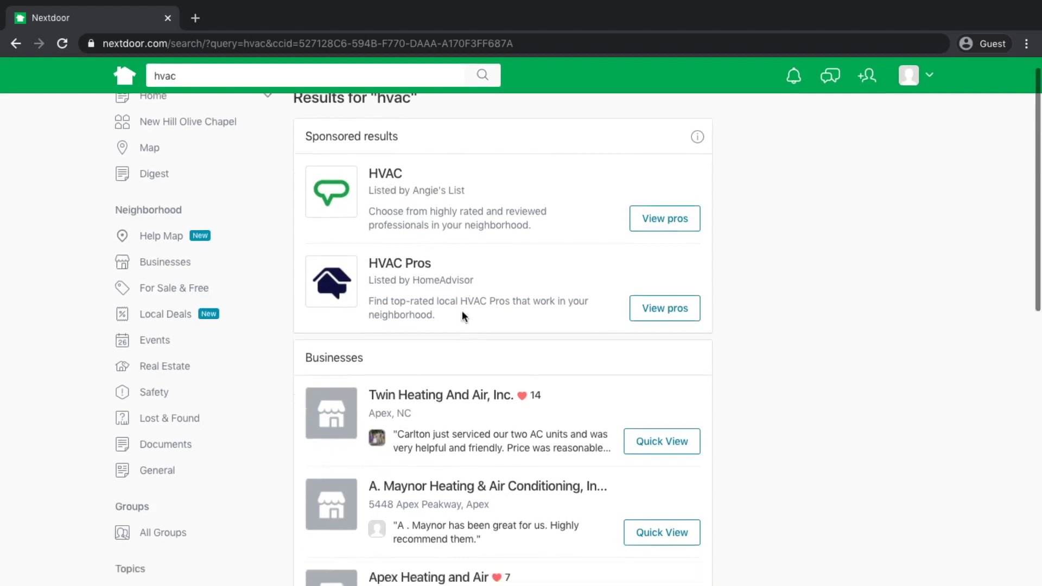
scroll(463, 316, "down", 10)
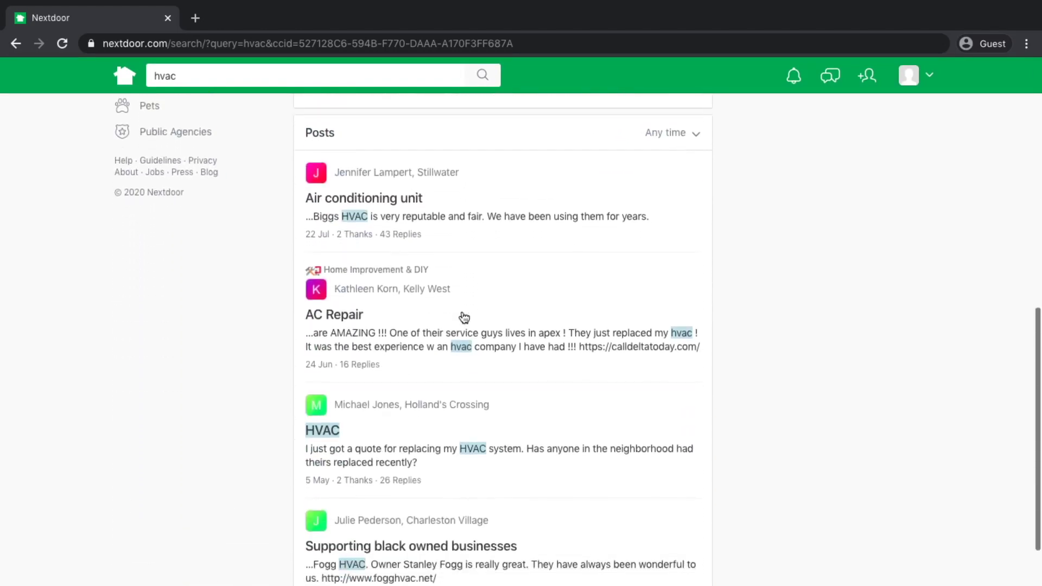
scroll(464, 316, "down", 1)
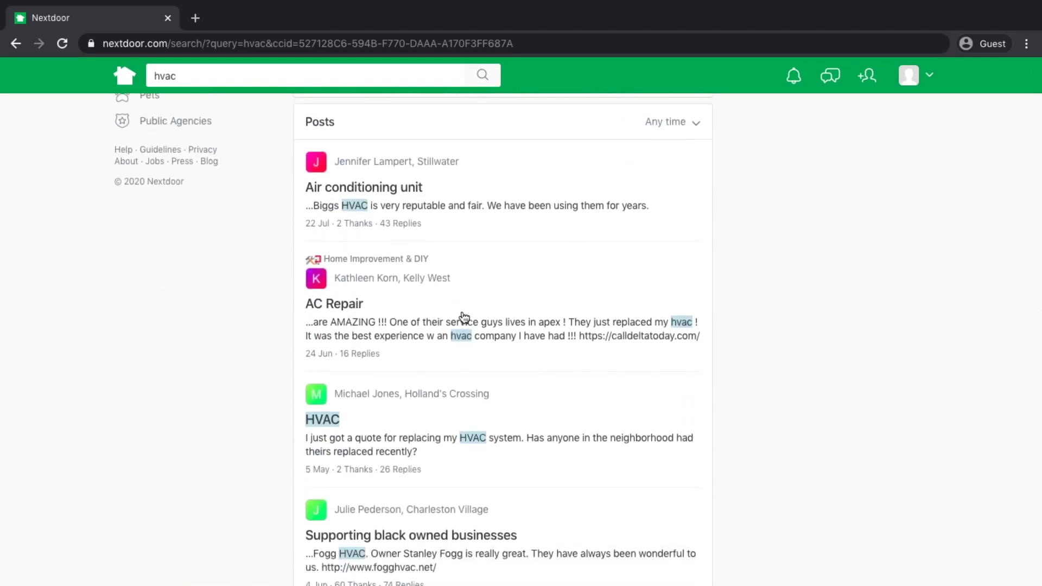
scroll(464, 317, "up", 1)
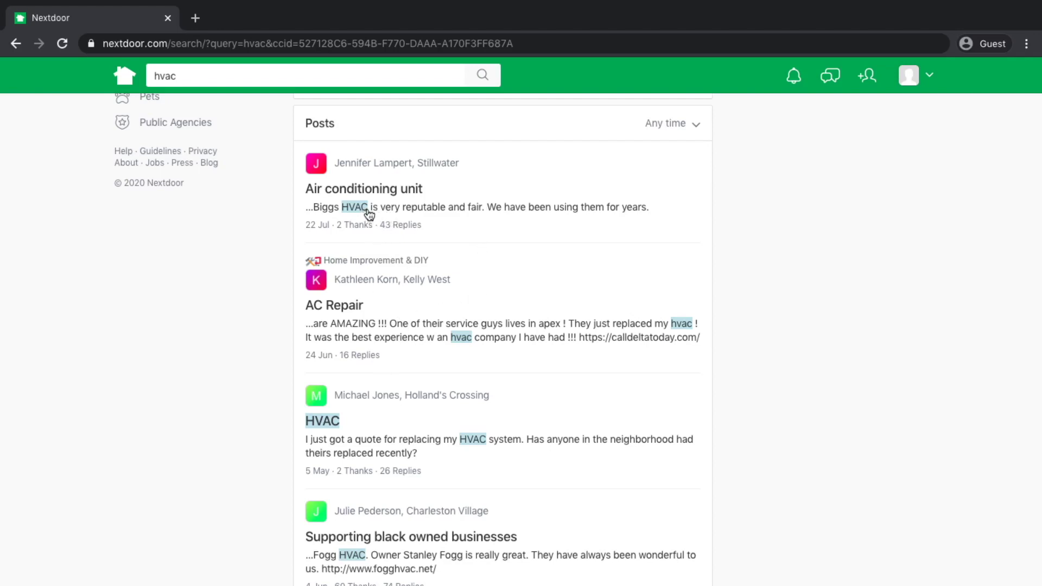
scroll(464, 458, "down", 2)
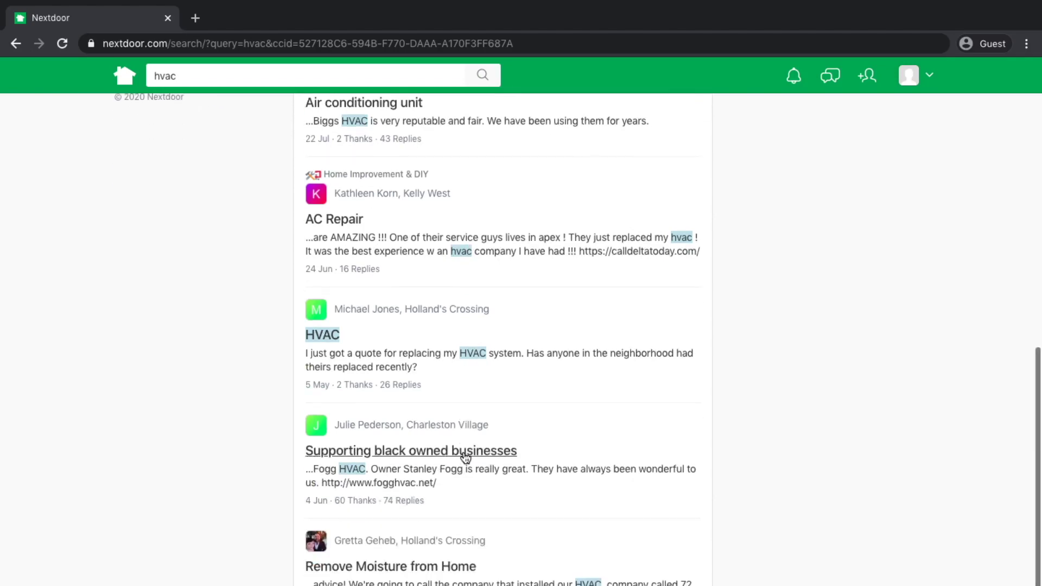
scroll(465, 458, "down", 1)
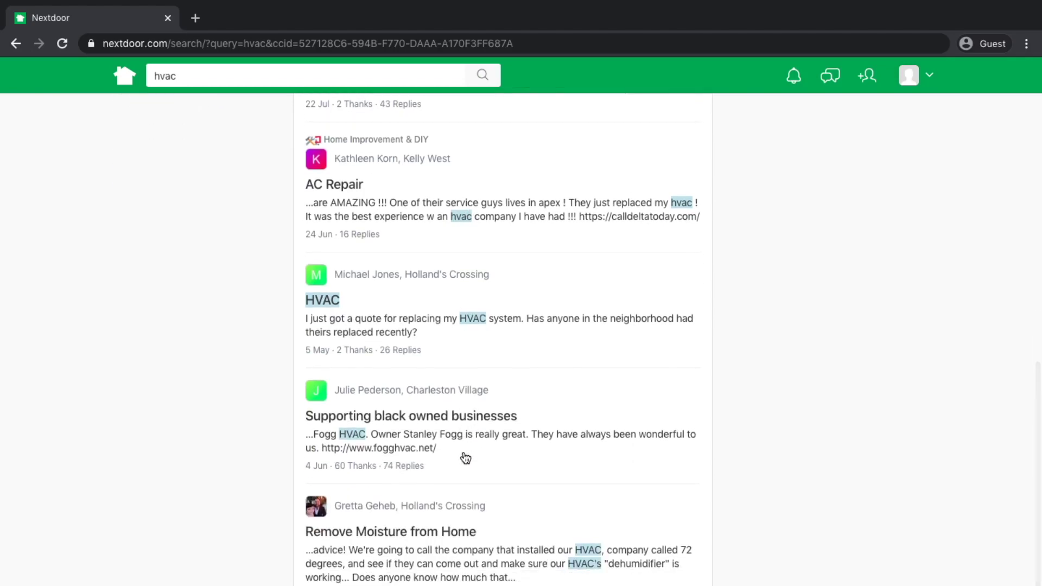
scroll(465, 458, "down", 1)
scroll(465, 458, "down", 1)
scroll(465, 459, "up", 12)
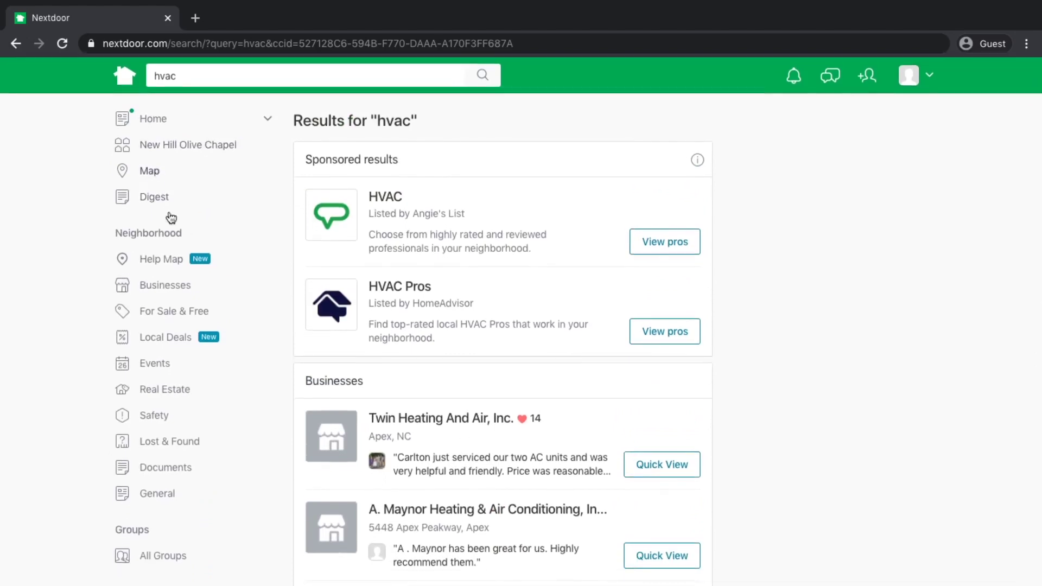
left_click(173, 285)
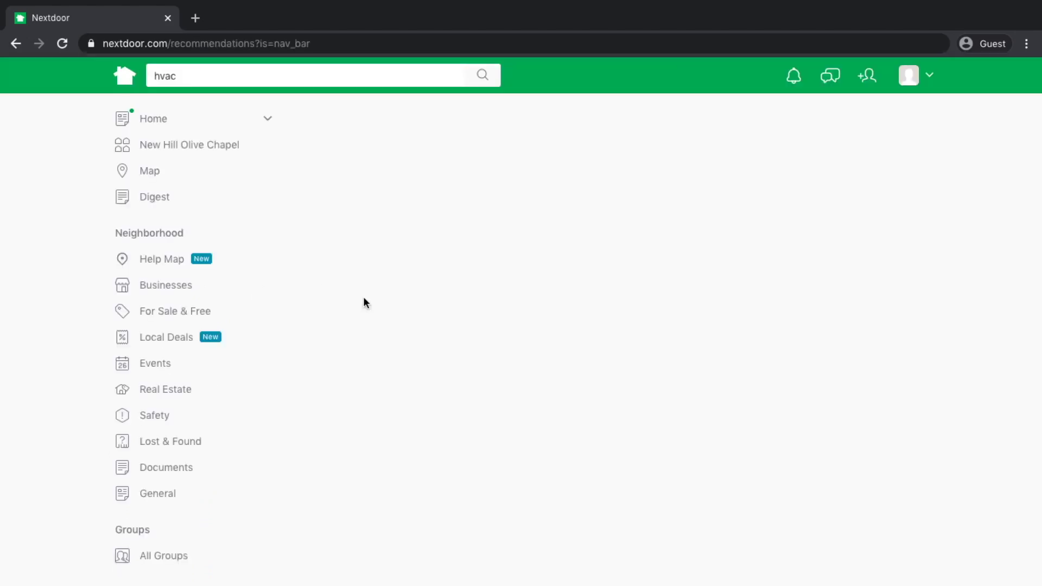
Scroll down the Businesses page and open the Claim your business page card.
scroll(576, 333, "down", 8)
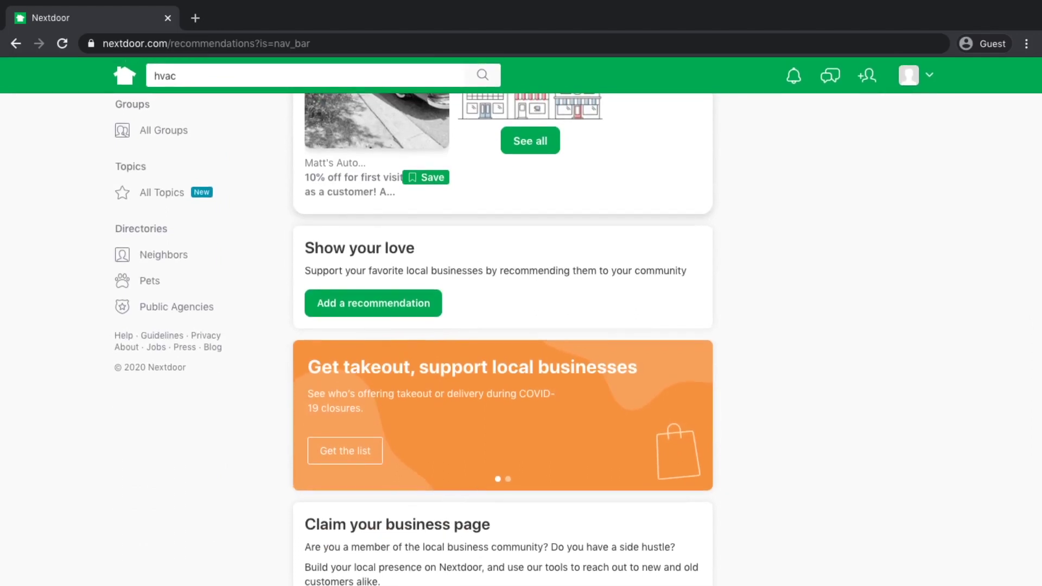
left_click(347, 585)
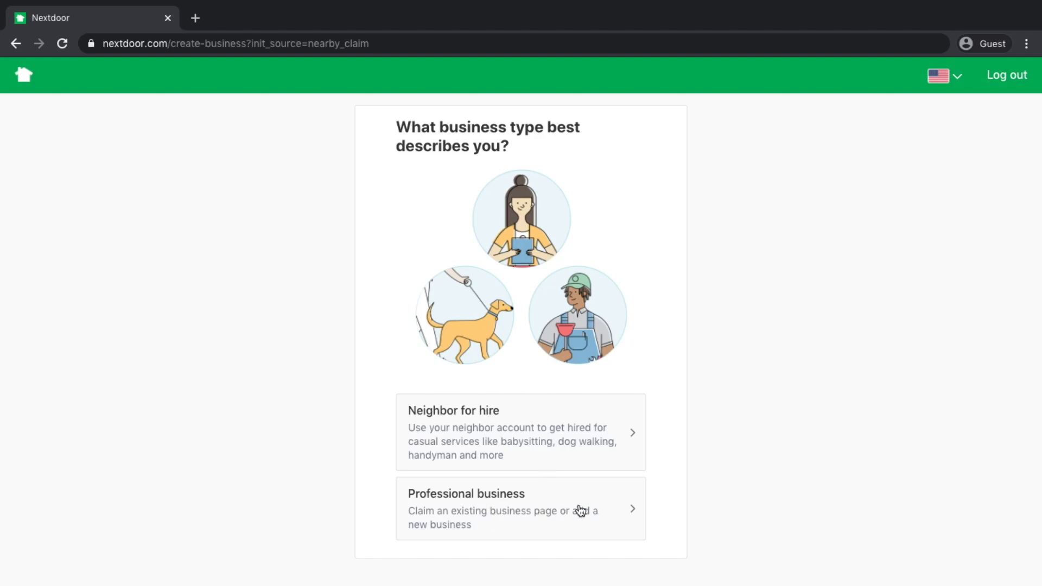
Choose Professional business, keep the account e-mail, and enter the business name HVAC Pros.
left_click(551, 510)
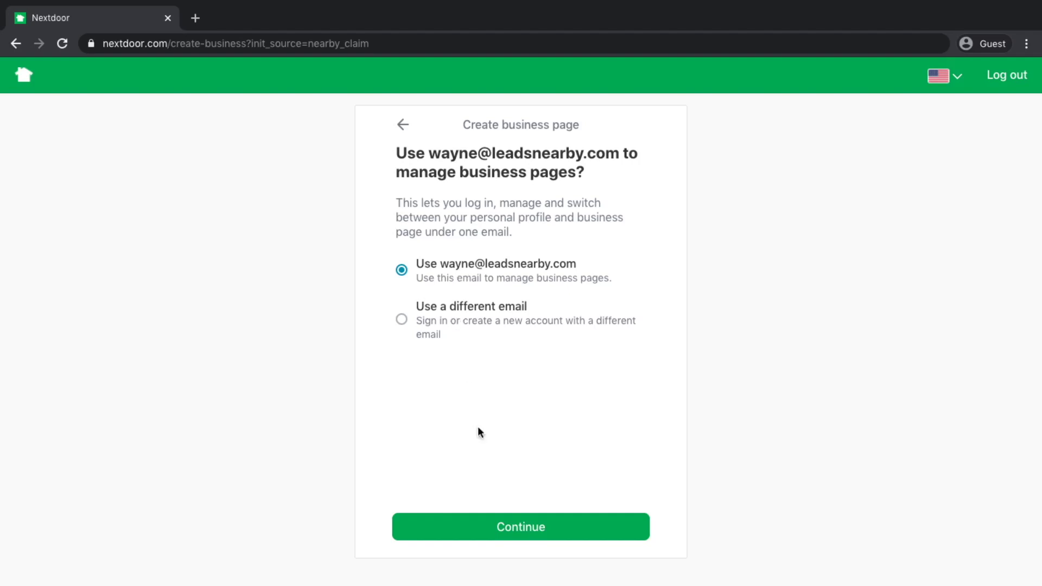
left_click(522, 528)
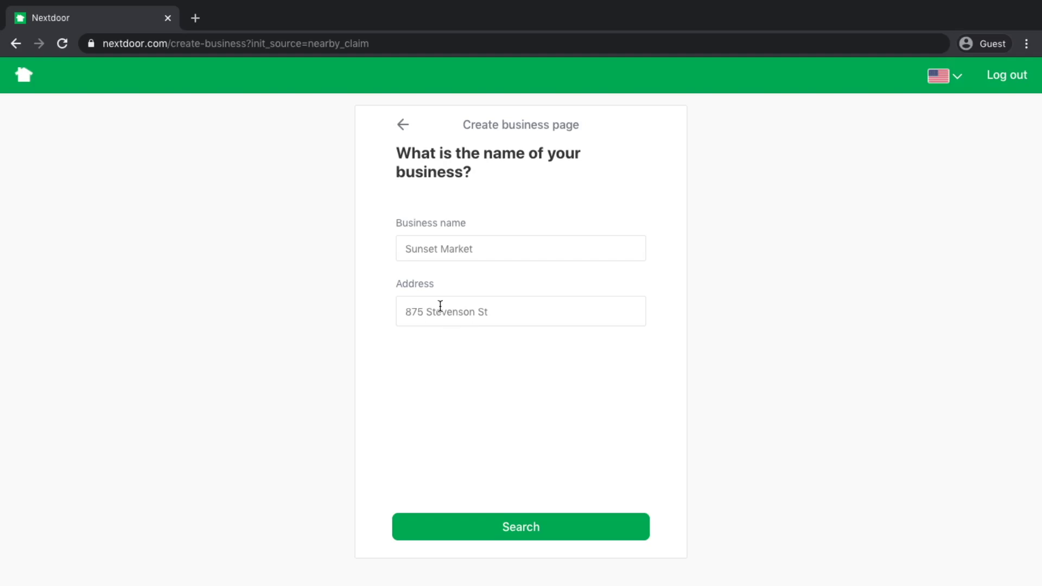
left_click(441, 253)
type("HVAC Pros")
key("Tab")
type("123")
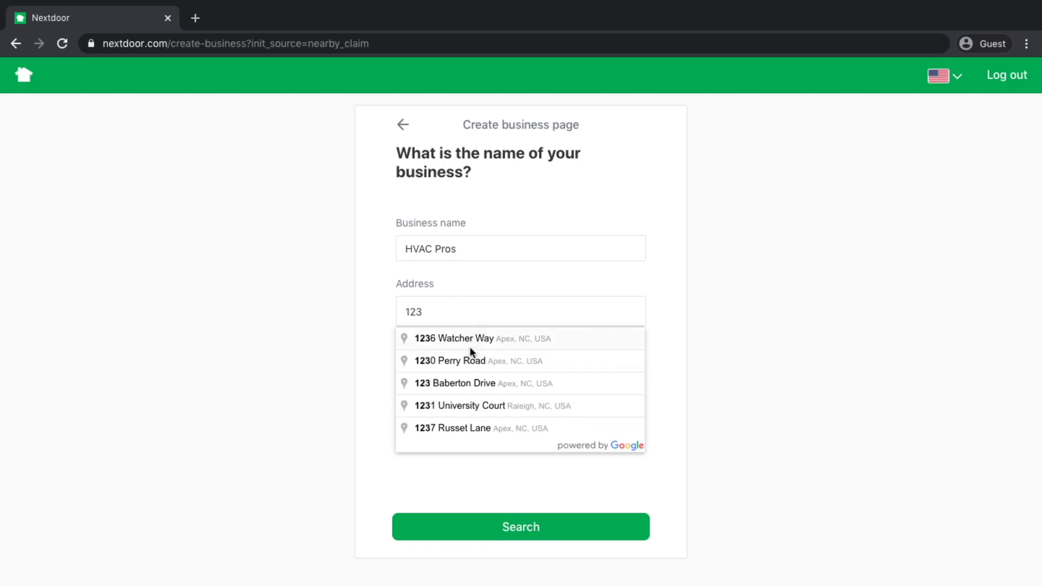
left_click(470, 341)
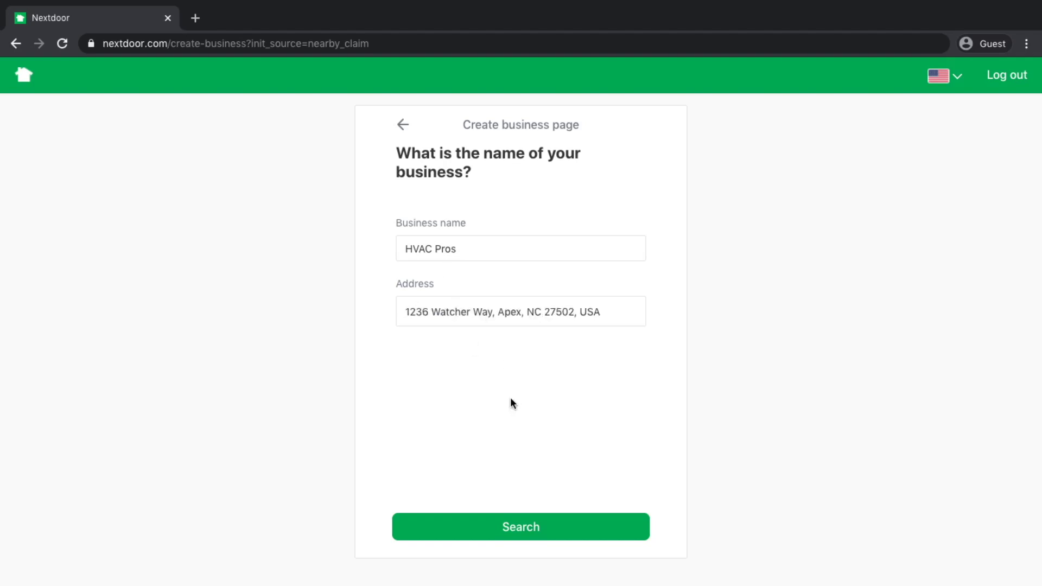
left_click(514, 536)
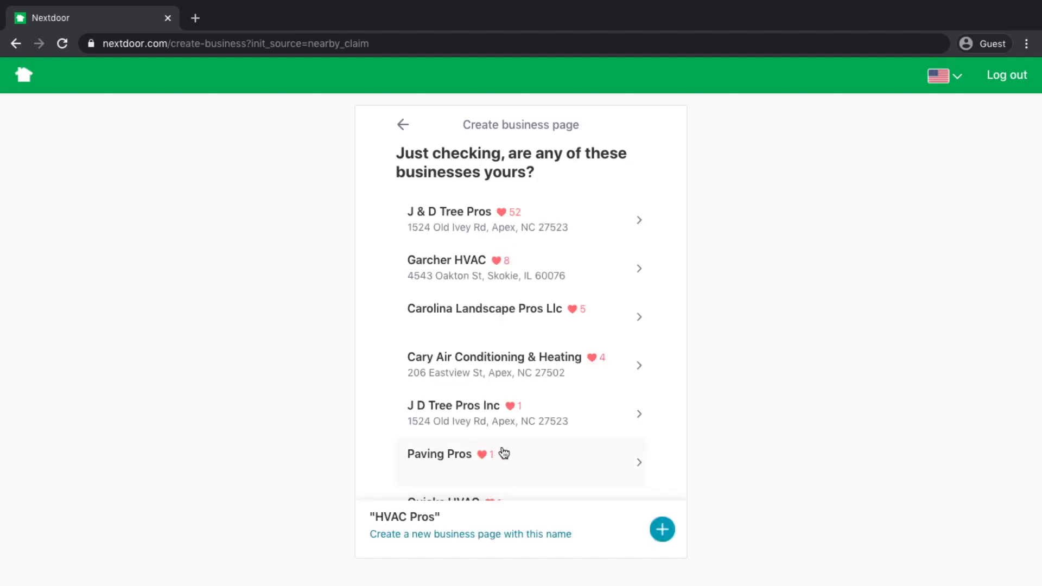
Review the list of similar businesses, then create a new page named HVAC Pros.
scroll(507, 451, "down", 2)
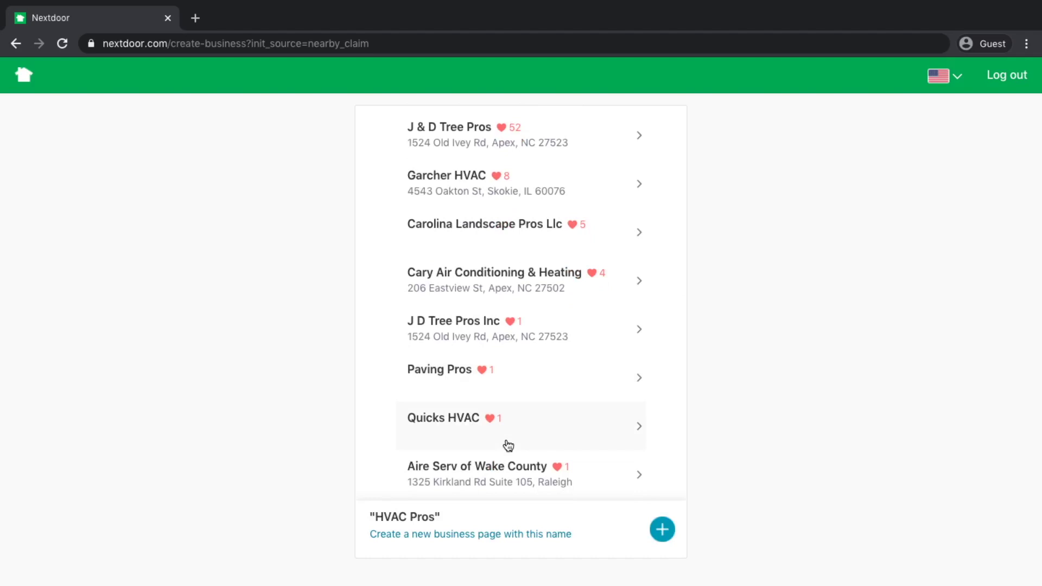
scroll(508, 446, "down", 3)
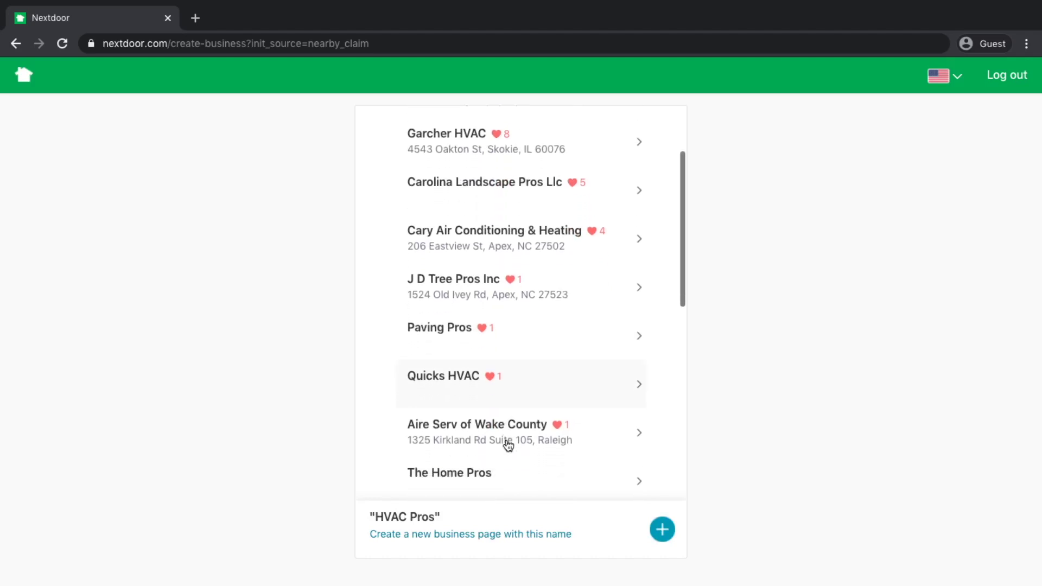
scroll(507, 446, "up", 5)
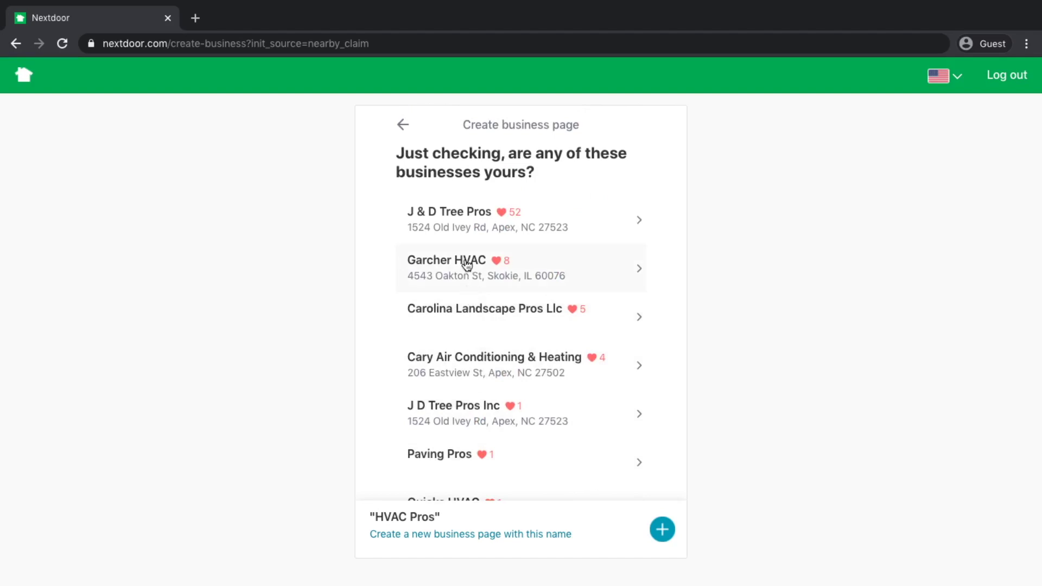
scroll(477, 305, "down", 7)
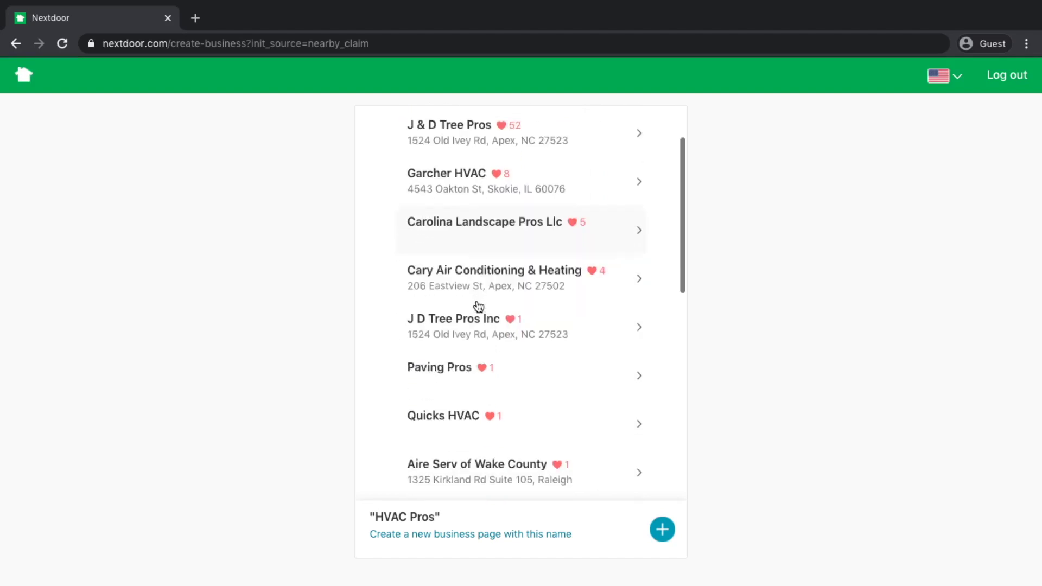
scroll(477, 305, "down", 8)
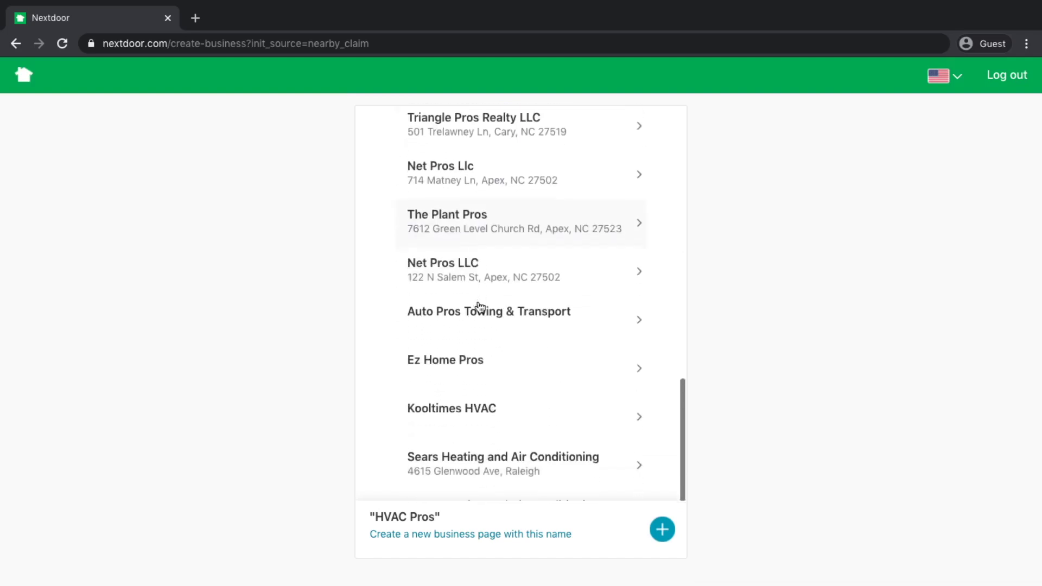
scroll(478, 252, "up", 4)
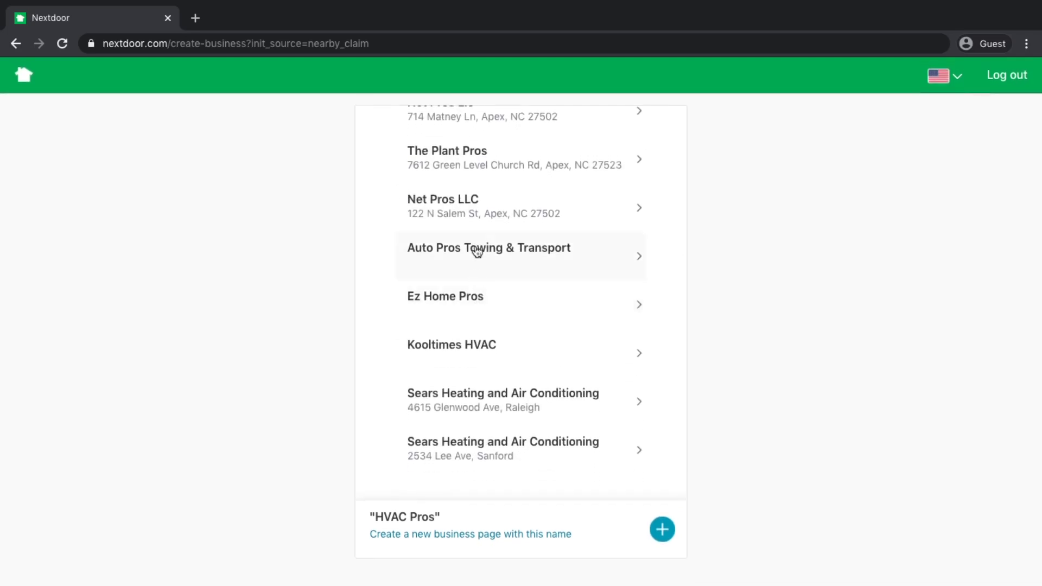
scroll(477, 257, "down", 4)
left_click(512, 539)
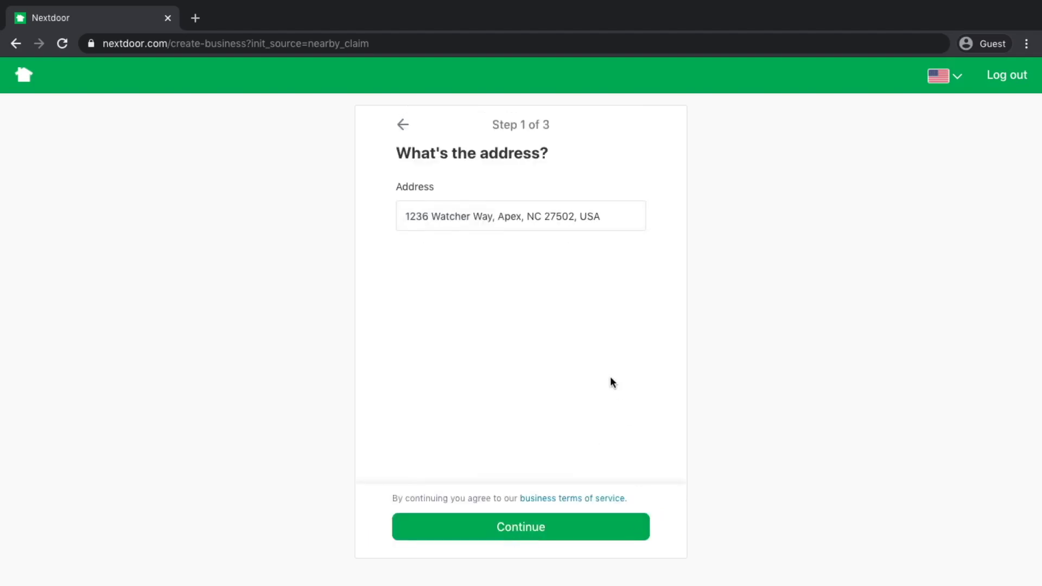
left_click(490, 523)
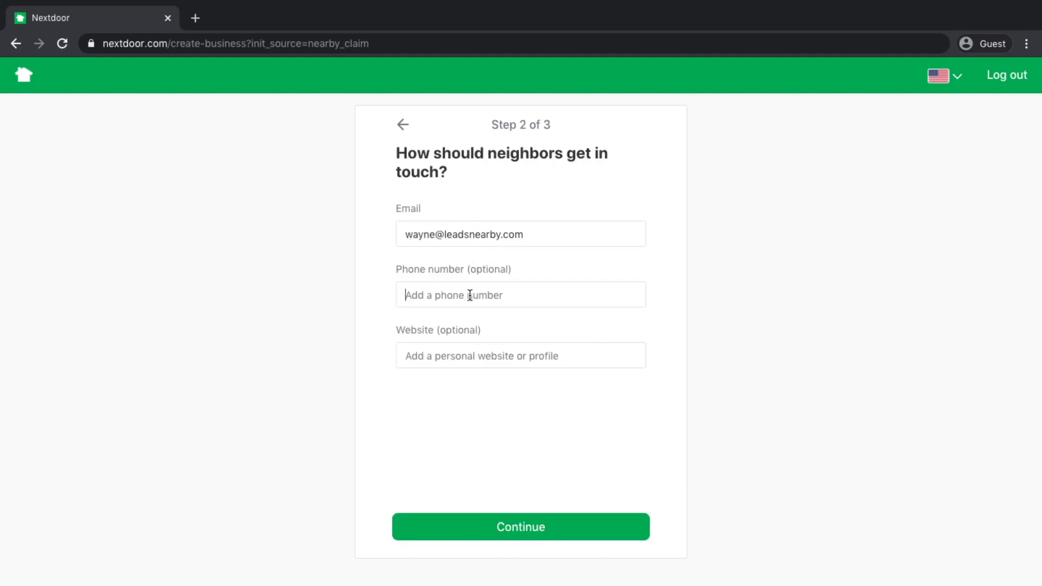
type("9195551212")
left_click(476, 353)
type("https:")
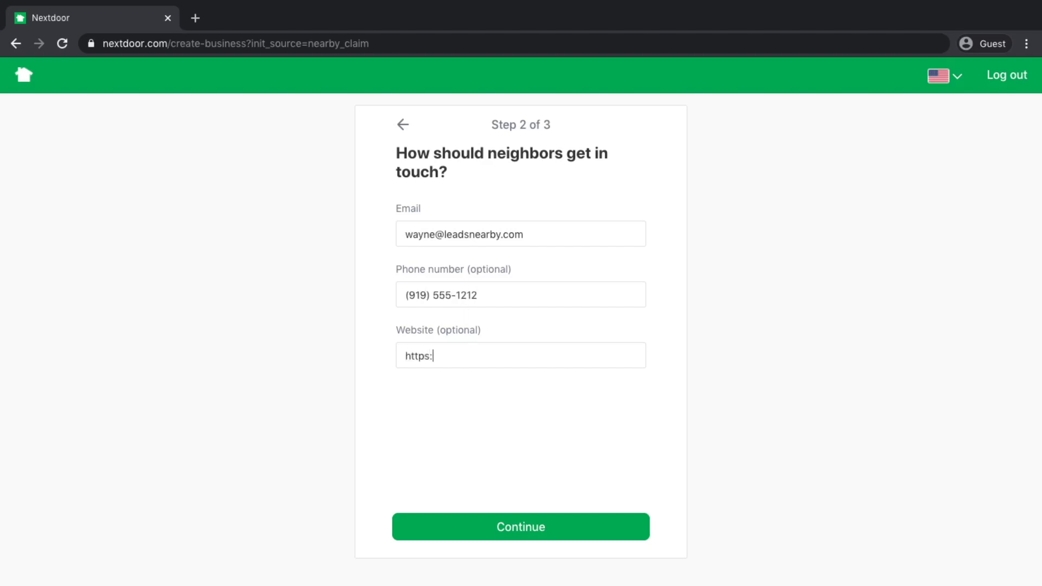
type("//hvacpros.com")
left_click(516, 525)
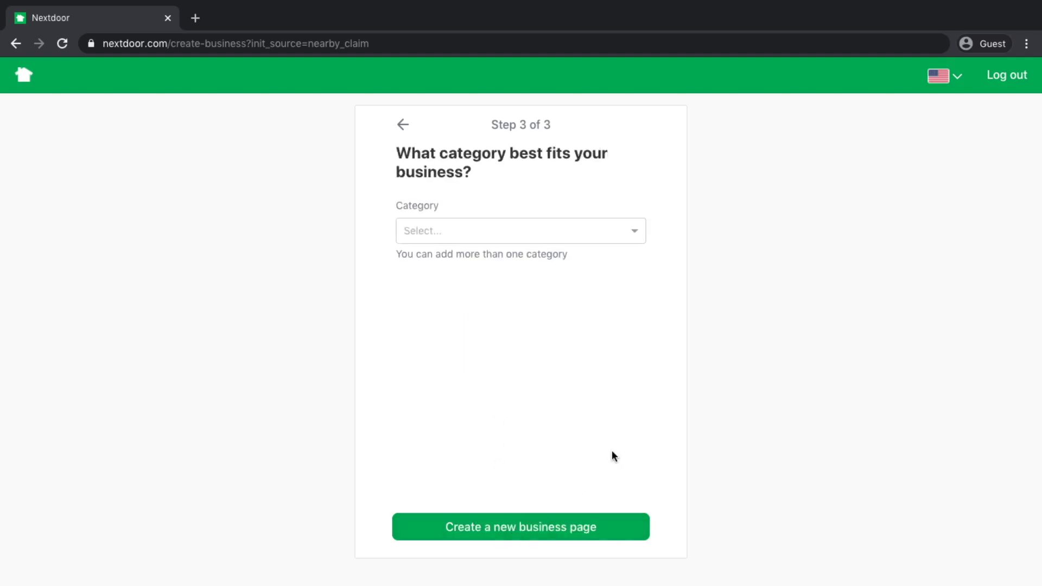
Pick 'Heating and cooling service' as the category and create the HVAC Pros business page.
left_click(558, 231)
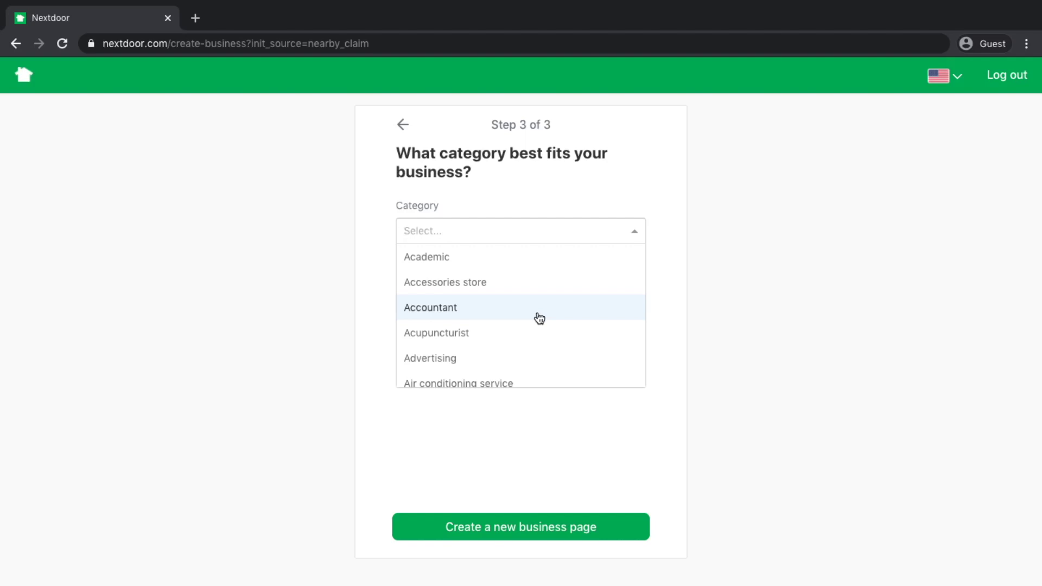
type("hvac")
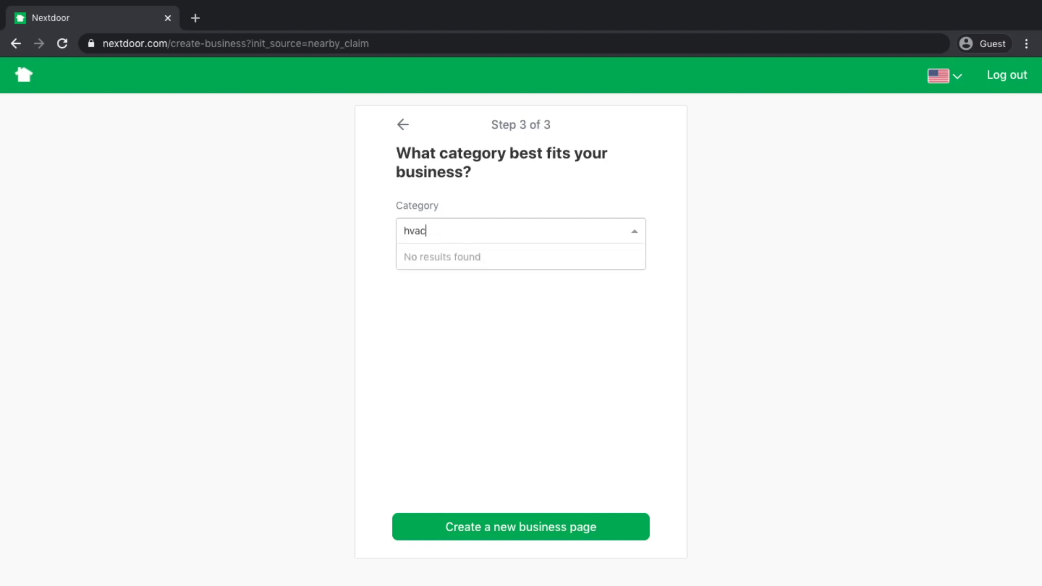
key("BackSpace")
key("BackSpace")
key("BackSpace")
key("BackSpace")
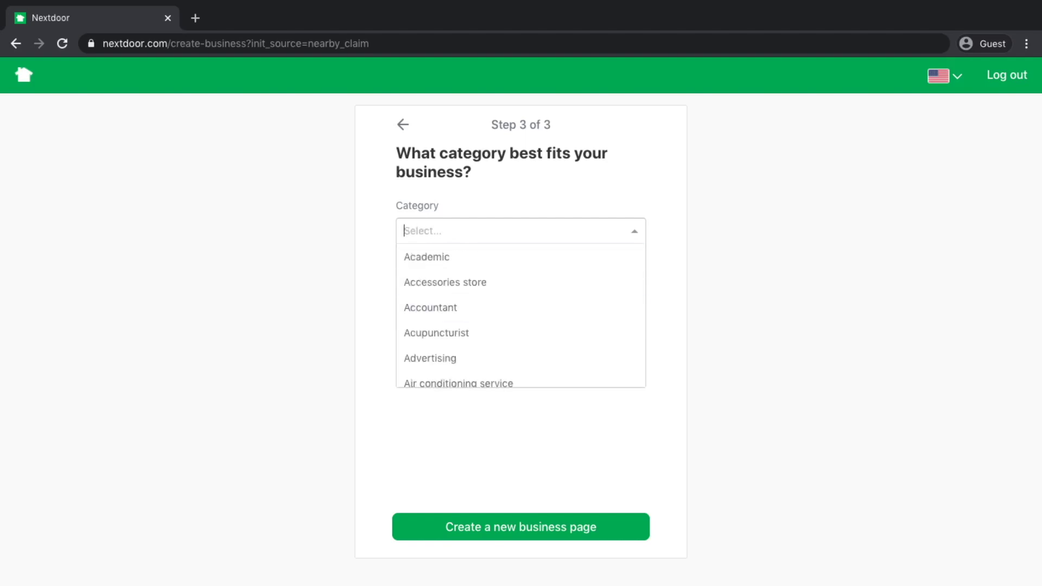
type("heating")
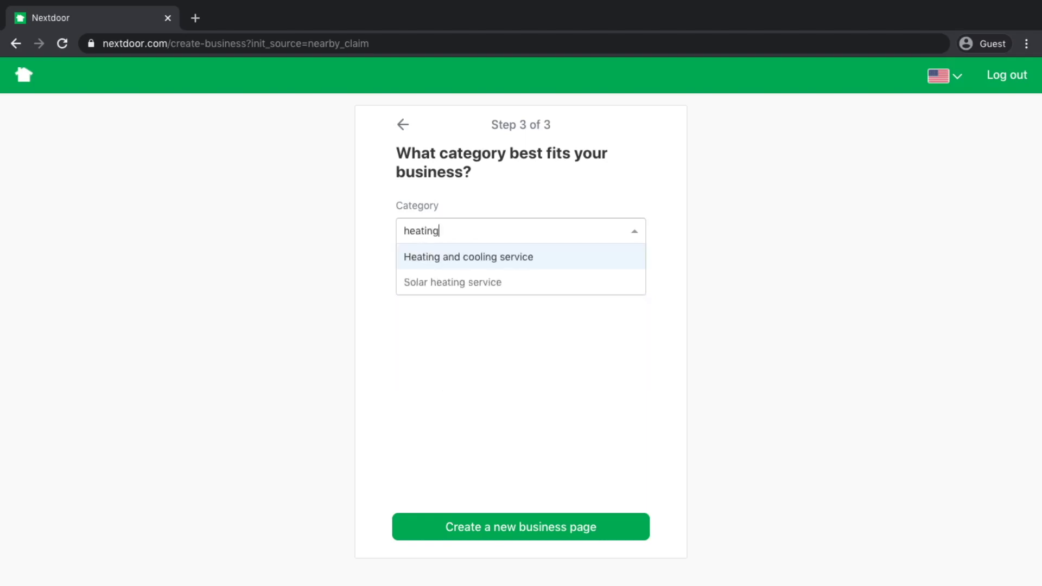
left_click(478, 259)
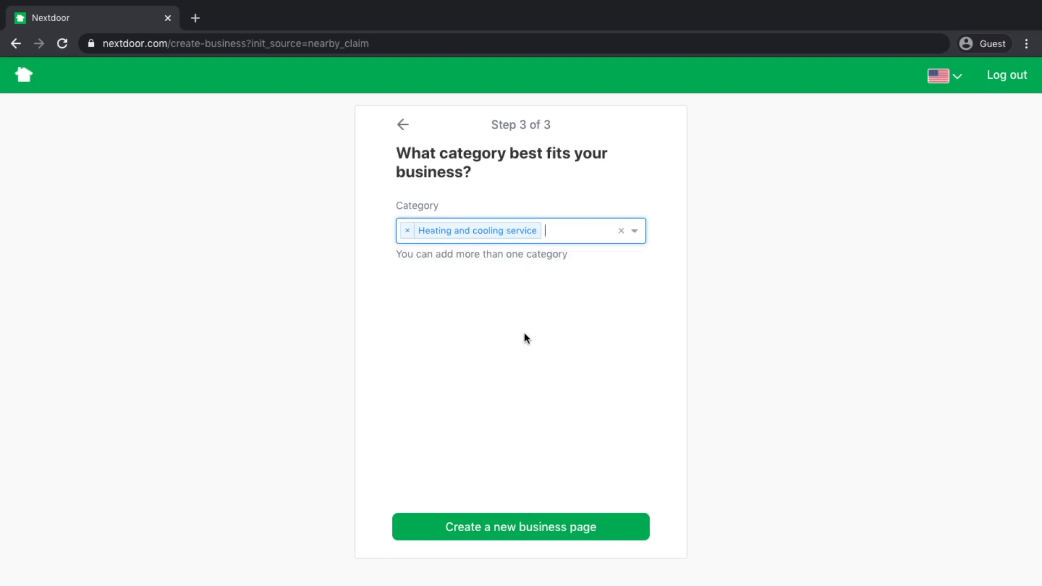
left_click(513, 537)
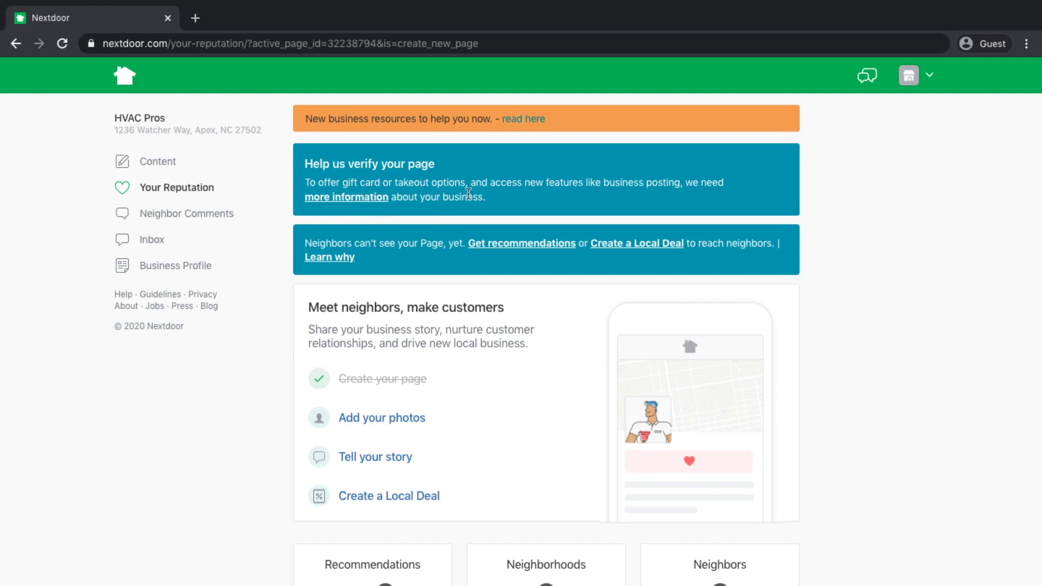
Scroll through the HVAC Pros reputation dashboard and highlight the business name in the sidebar.
scroll(471, 191, "down", 5)
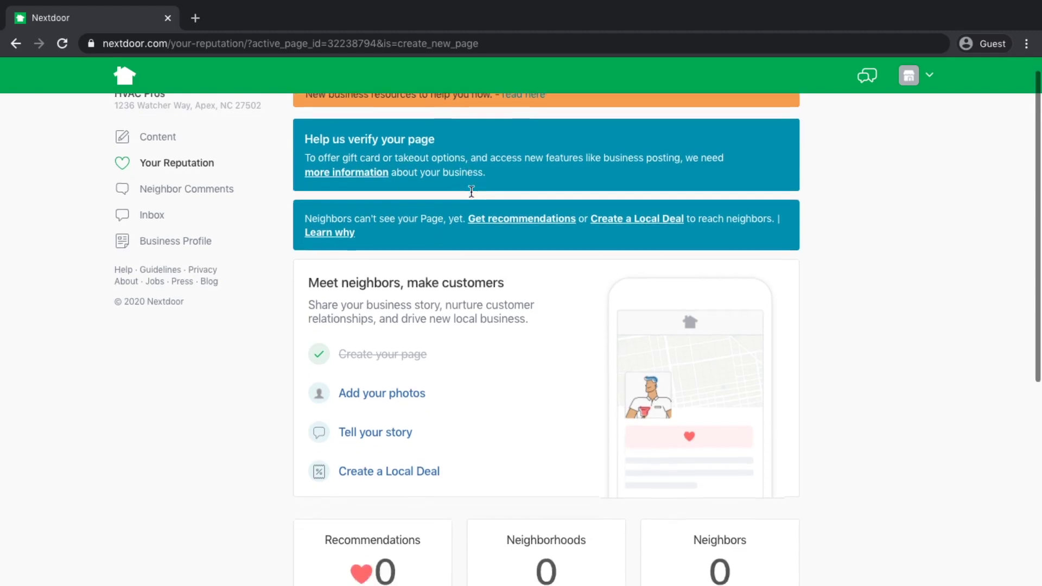
scroll(470, 191, "up", 5)
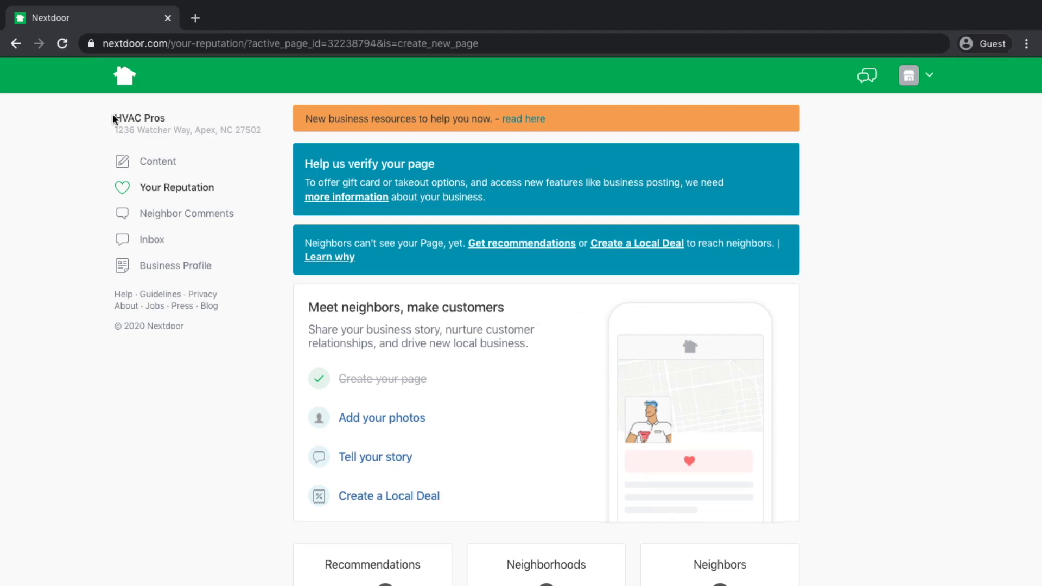
left_click_drag(113, 118, 169, 120)
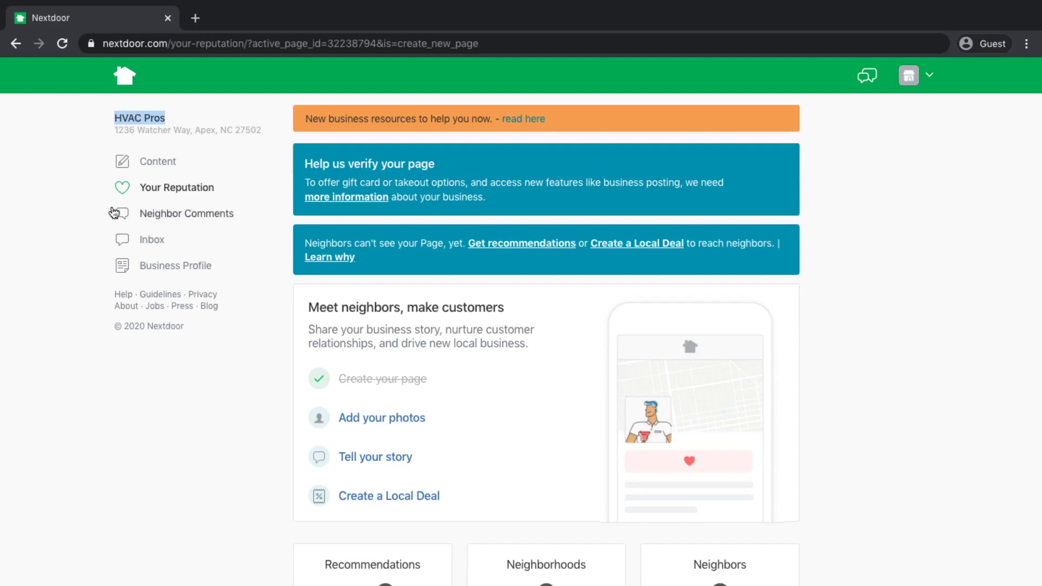
key("alt+Left")
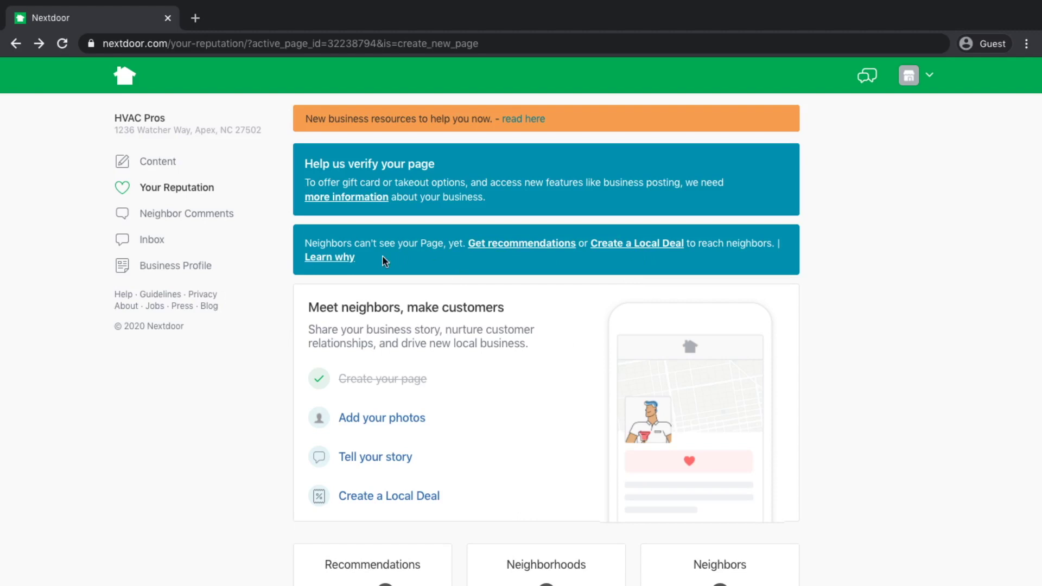
From Content, create a new post as an Offer Local Deal with a Fixed discount.
left_click(167, 162)
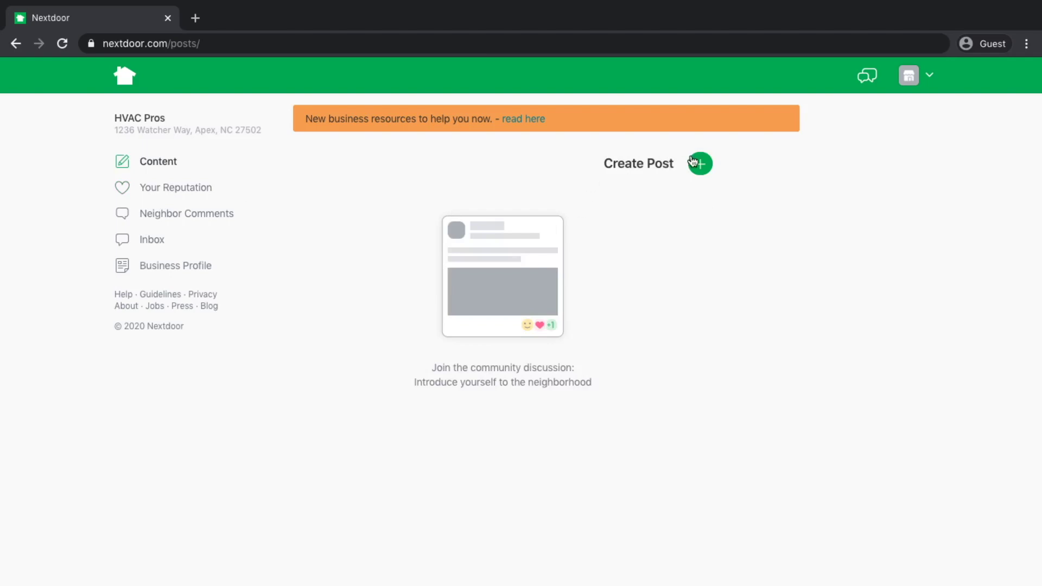
left_click(697, 164)
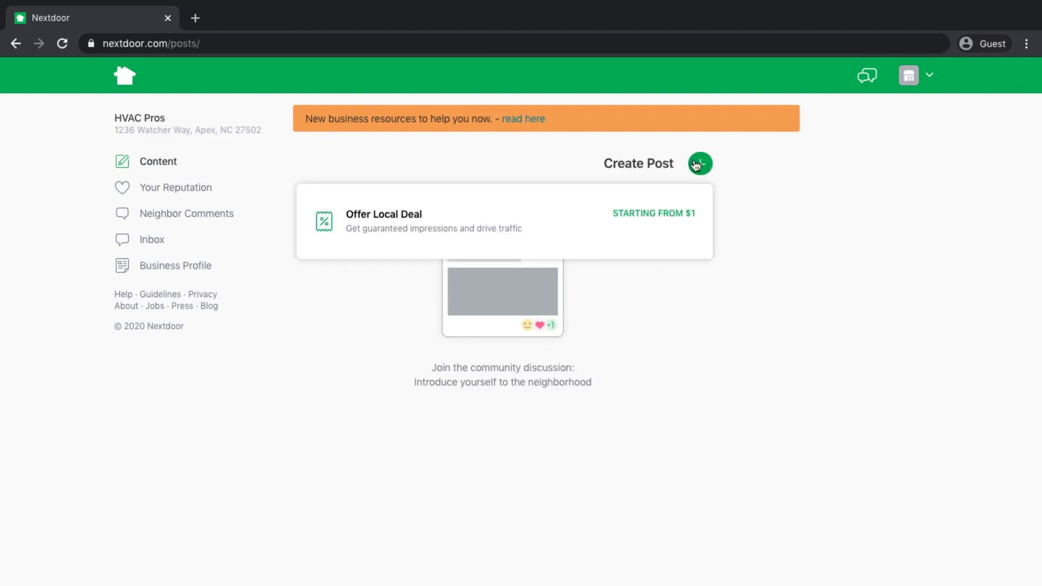
left_click(407, 222)
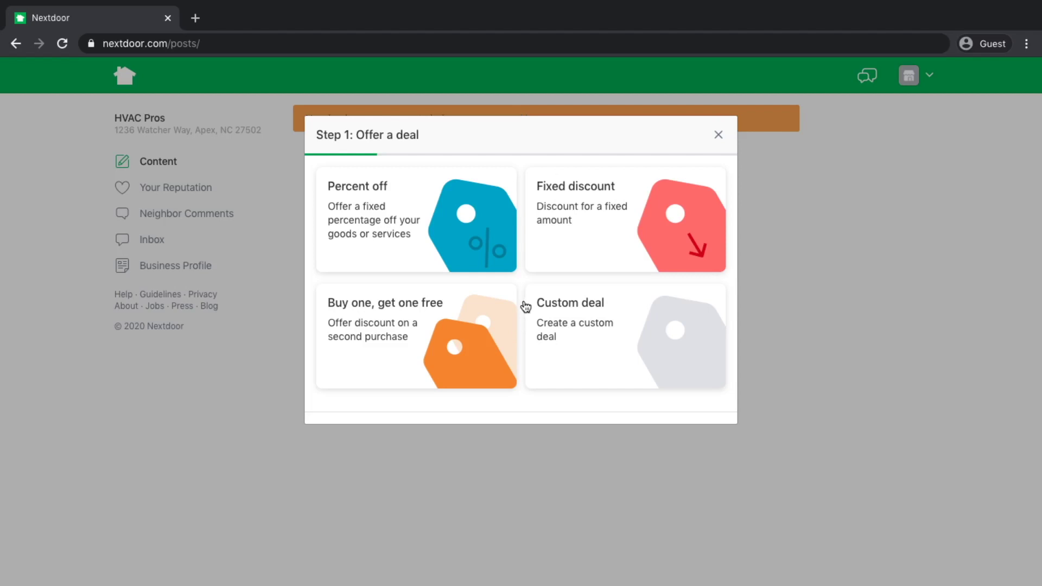
left_click(560, 213)
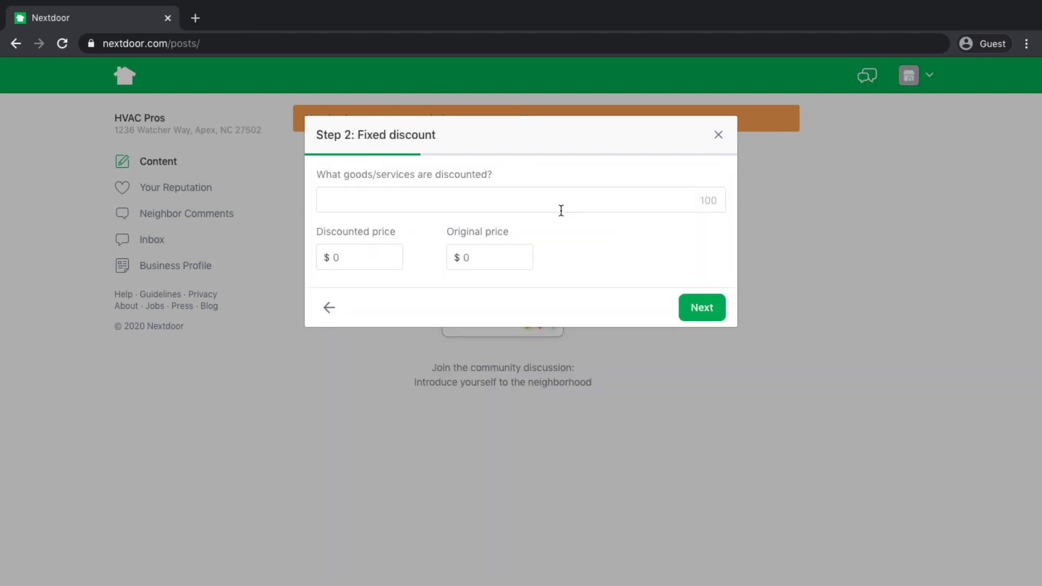
Enter 'AC Tune-Up' with a $75 discounted price and $100 original price.
left_click(530, 206)
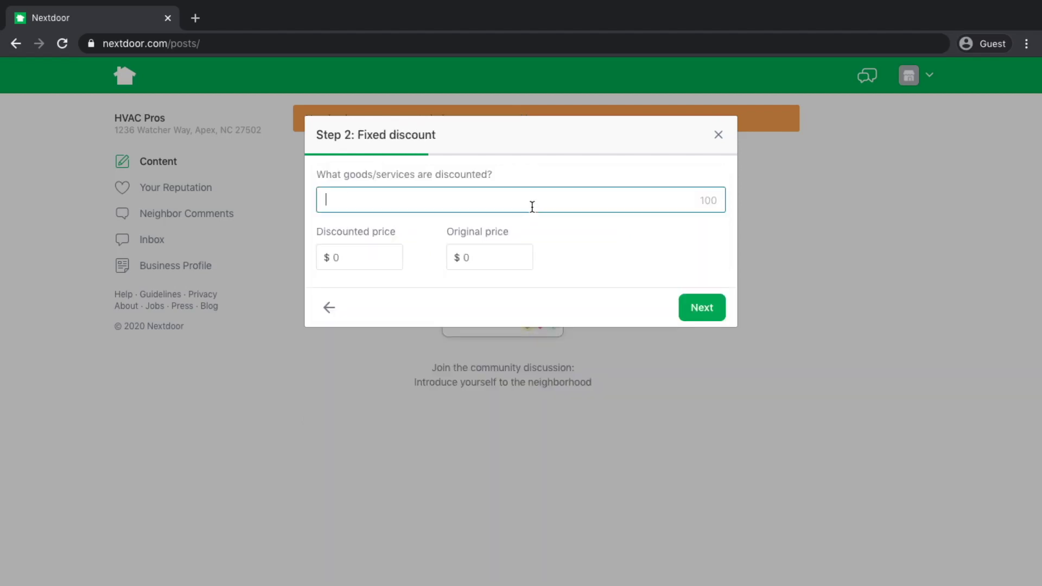
type("AC Tune-Up")
left_click(369, 275)
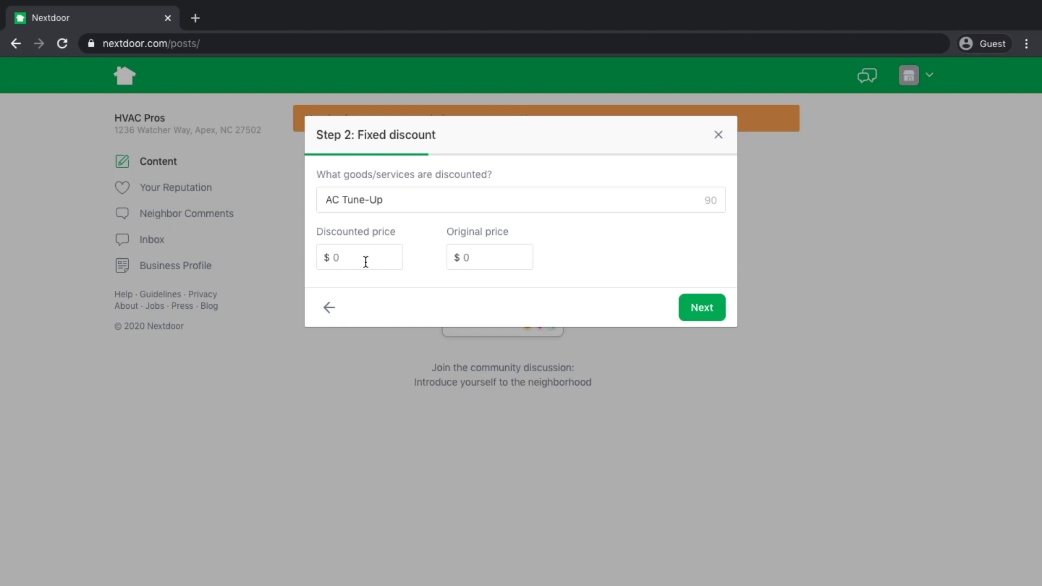
type("75")
left_click(467, 258)
type("100")
left_click(711, 307)
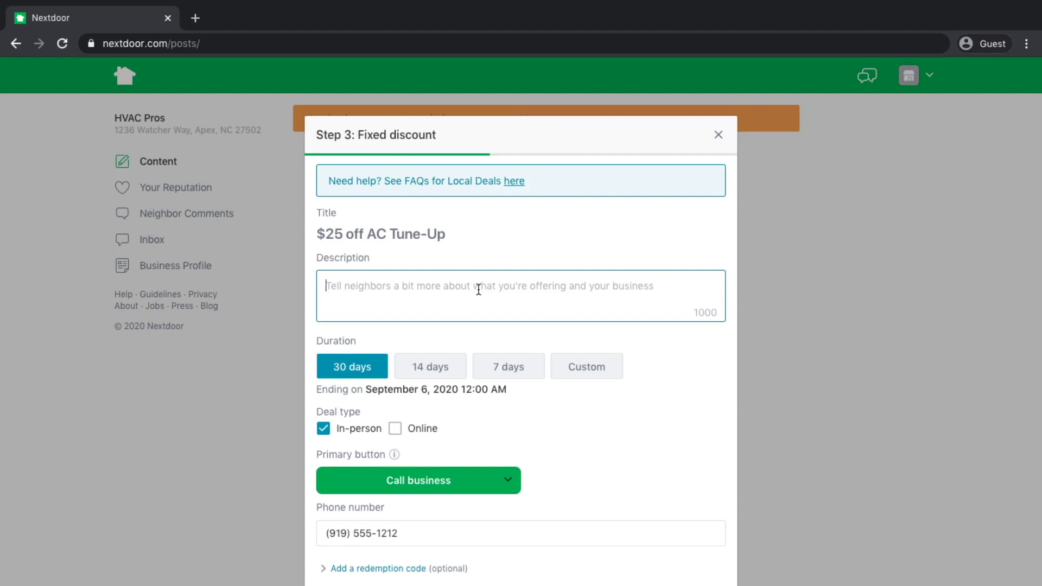
Describe the $25 AC Tune-Up saving, stating it cannot be combined with other offers.
type("Save")
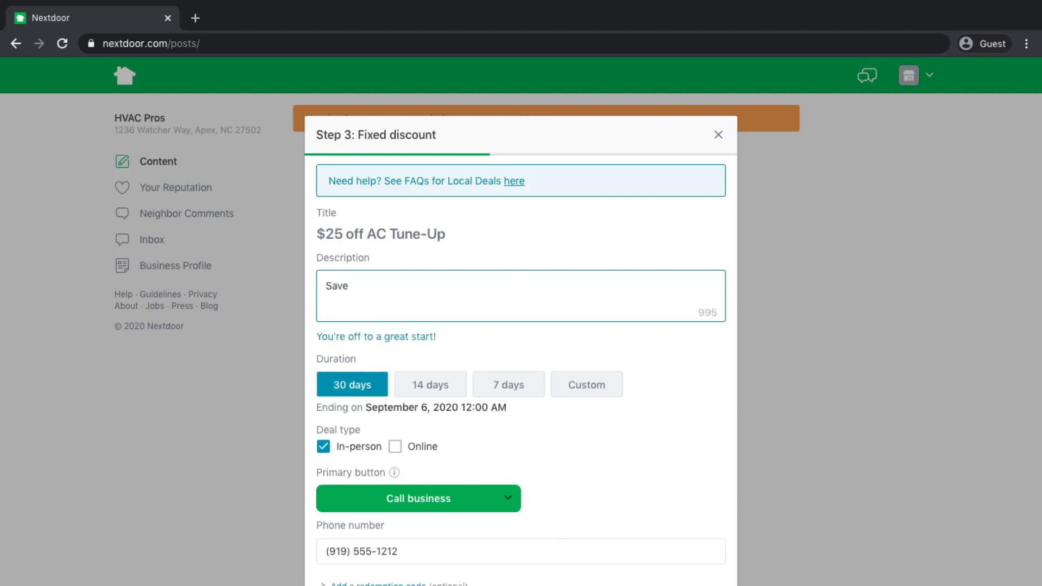
type(" $25 off on your first A")
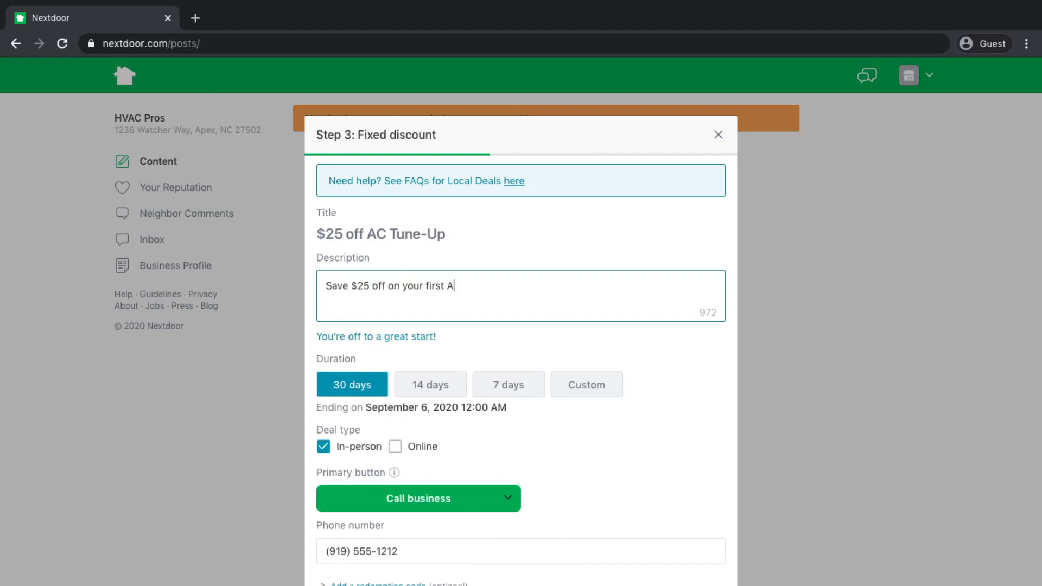
type("C Tune up. This can")
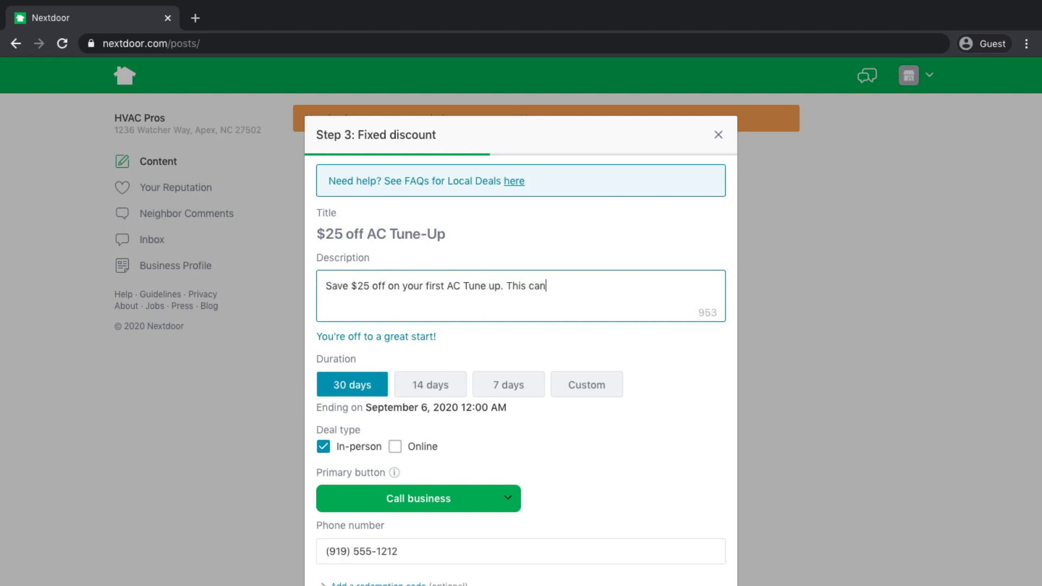
key("BackSpace")
key("BackSpace")
key("BackSpace")
type("offer canno")
key("BackSpace")
key("BackSpace")
type("not be combines with ")
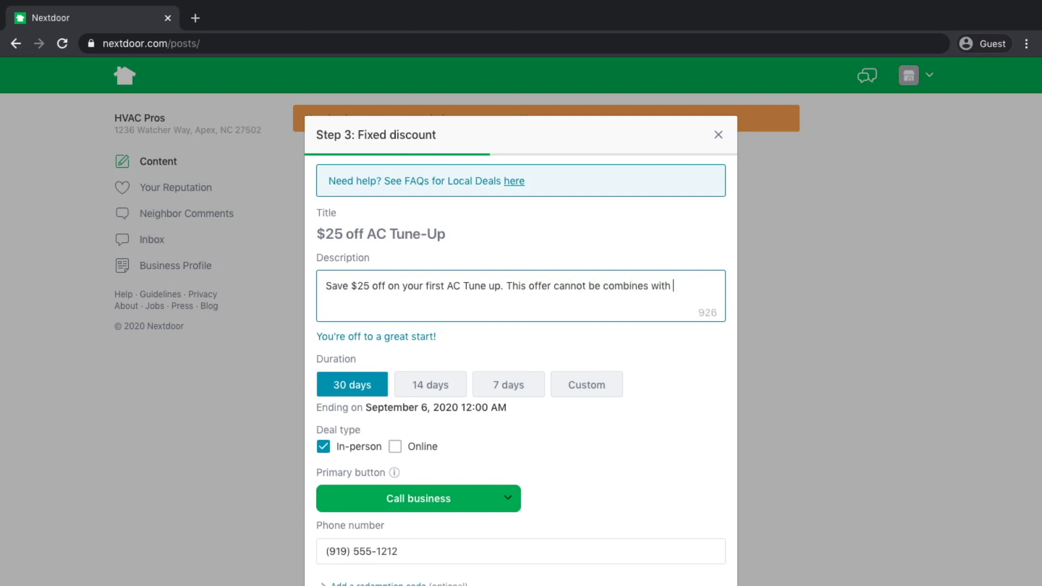
type("any other offers.")
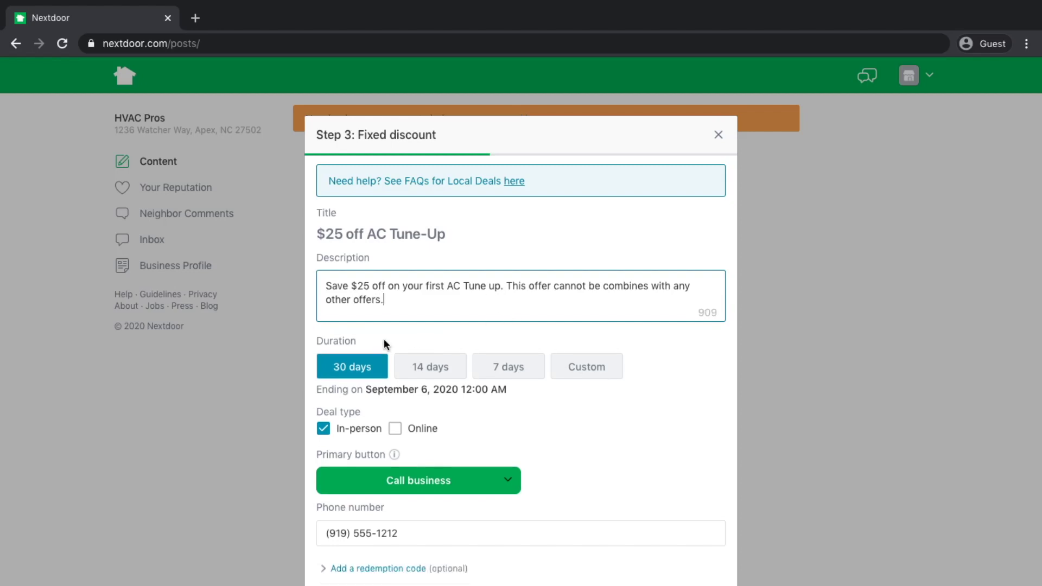
left_click(370, 368)
Make the deal In-person only with 'Call business' as the primary button action.
left_click(395, 428)
left_click(389, 471)
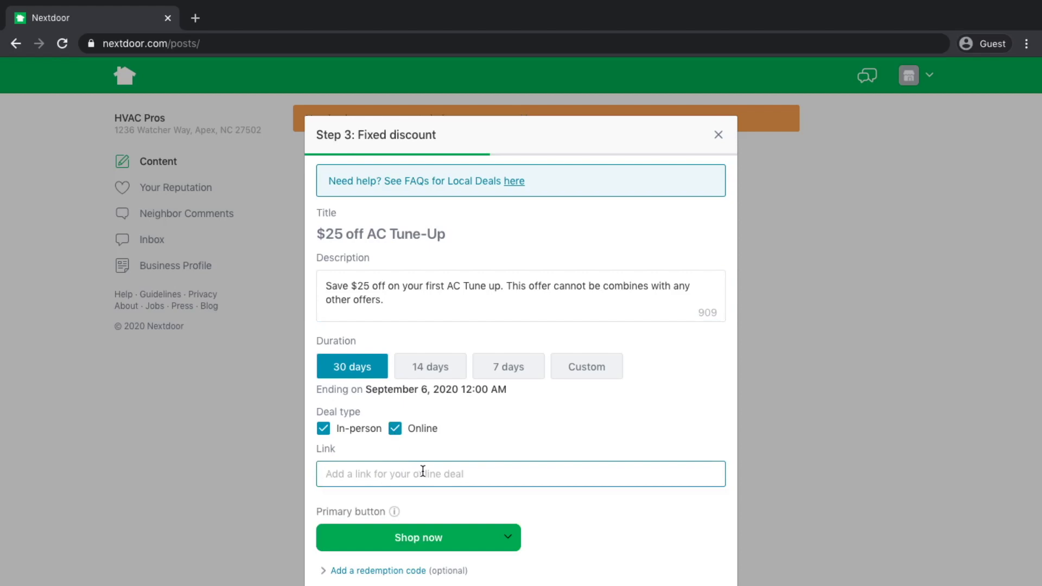
left_click(394, 430)
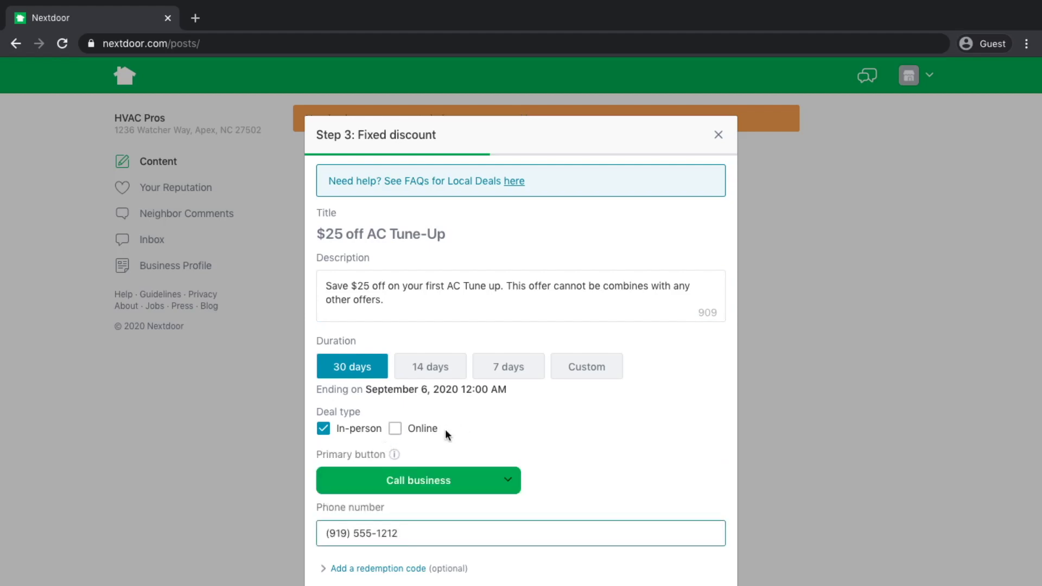
left_click(486, 481)
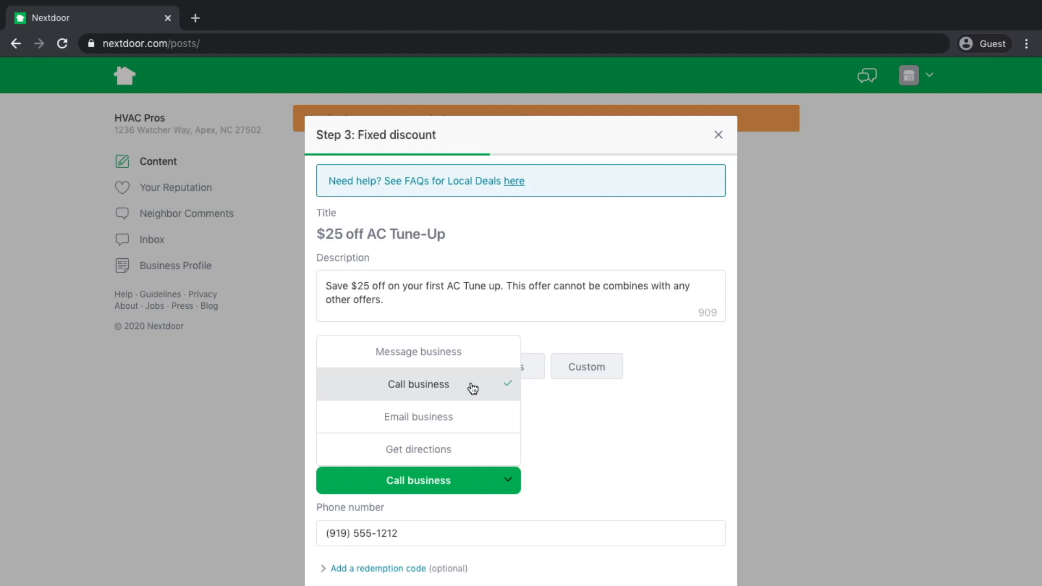
left_click(585, 421)
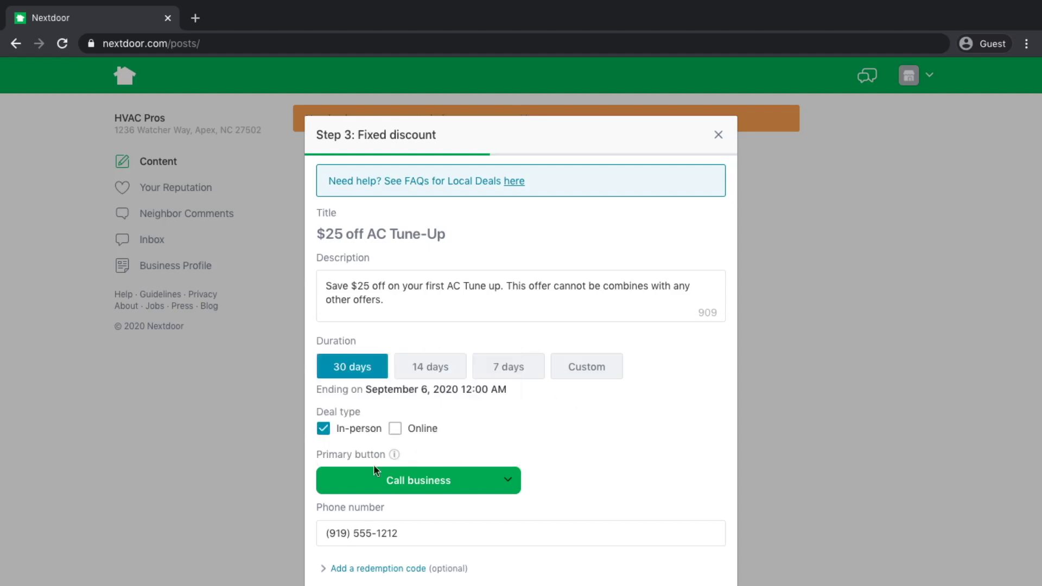
left_click(502, 529)
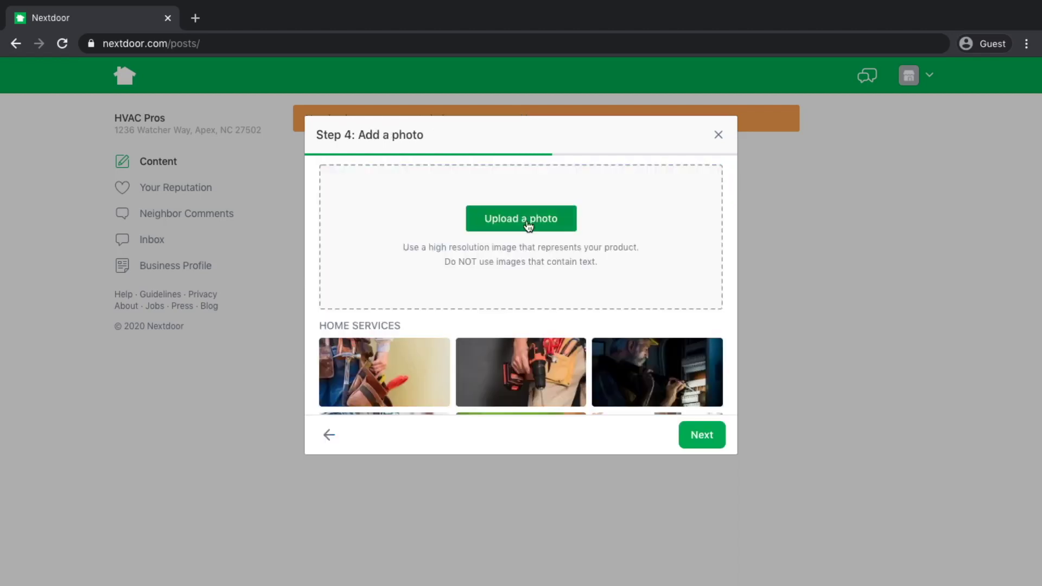
Select the first Home Services tool-belt stock photo and advance to Step 5 preview.
mouse_move(426, 361)
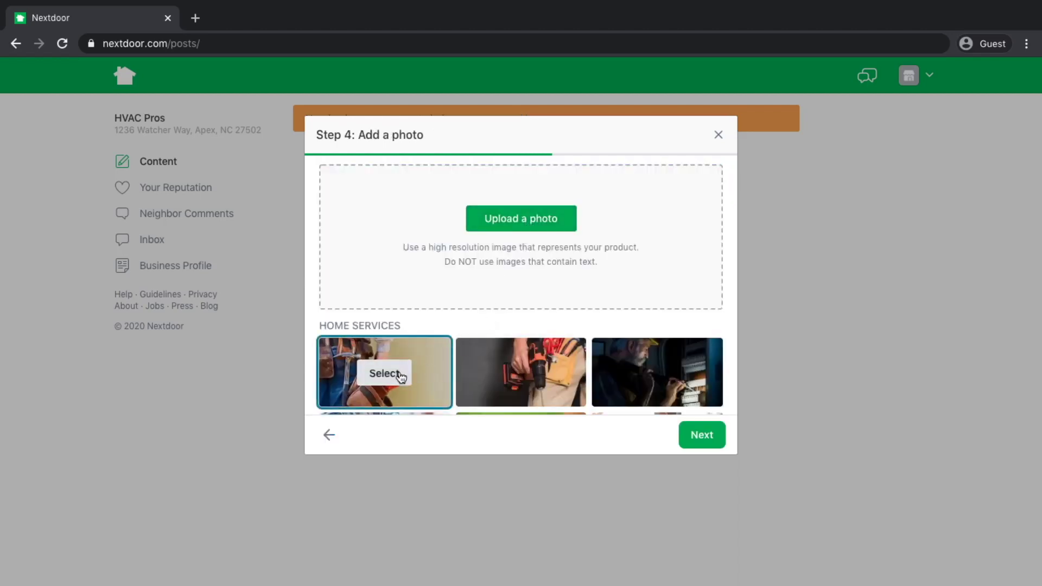
mouse_move(529, 377)
scroll(533, 358, "down", 1)
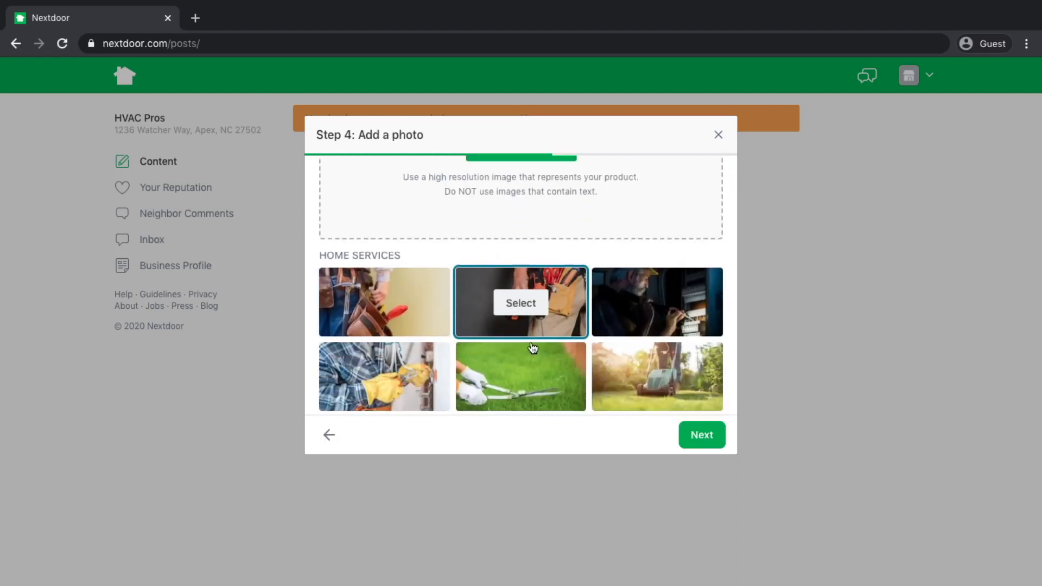
scroll(532, 347, "up", 1)
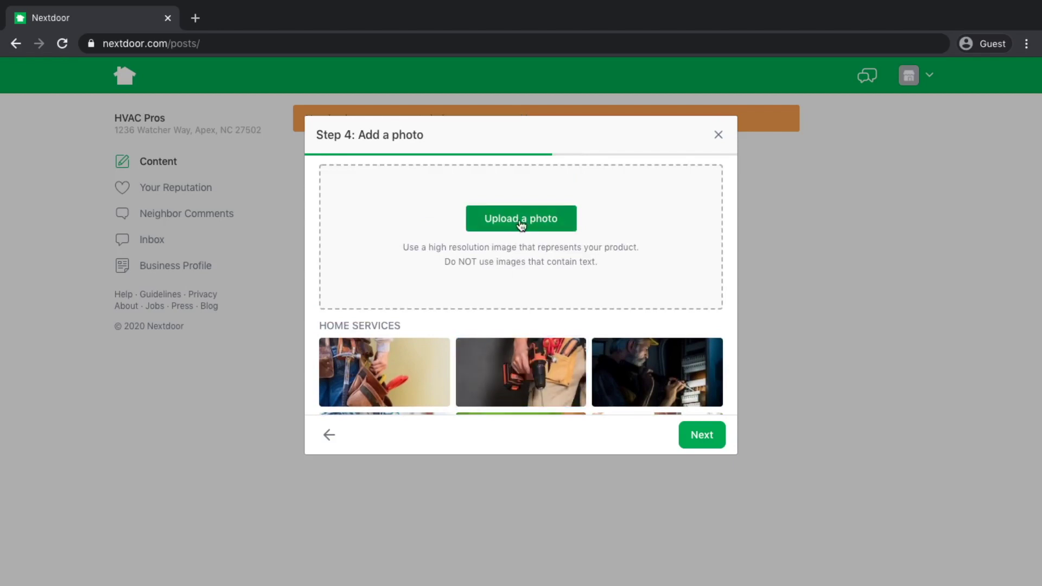
mouse_move(383, 380)
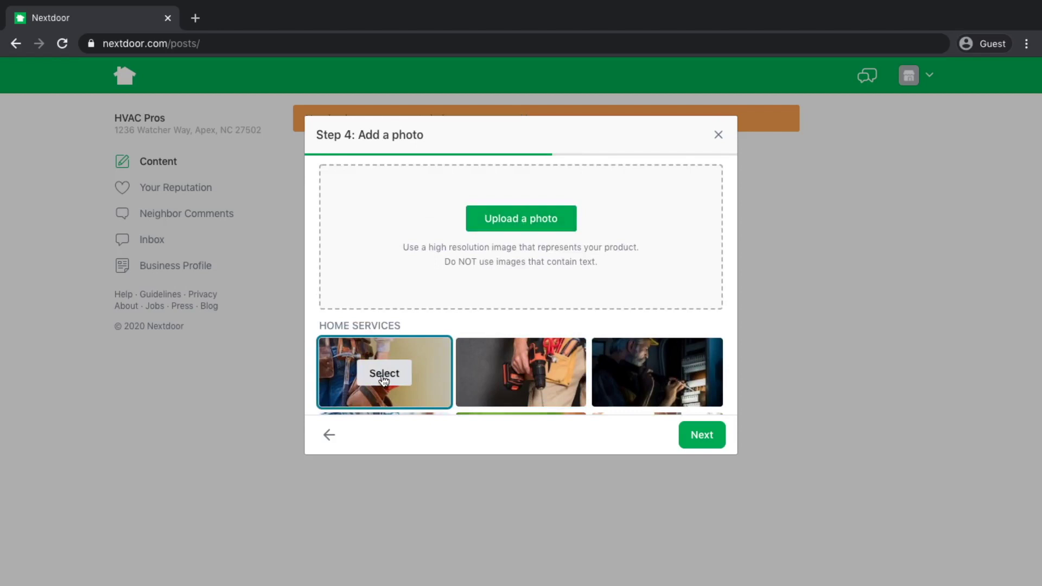
left_click(384, 374)
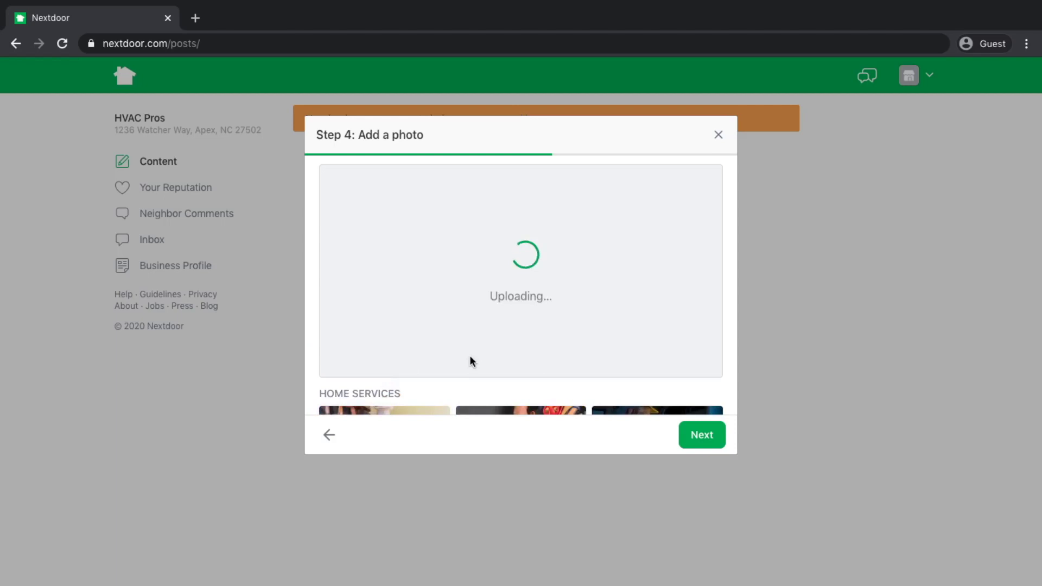
left_click(701, 435)
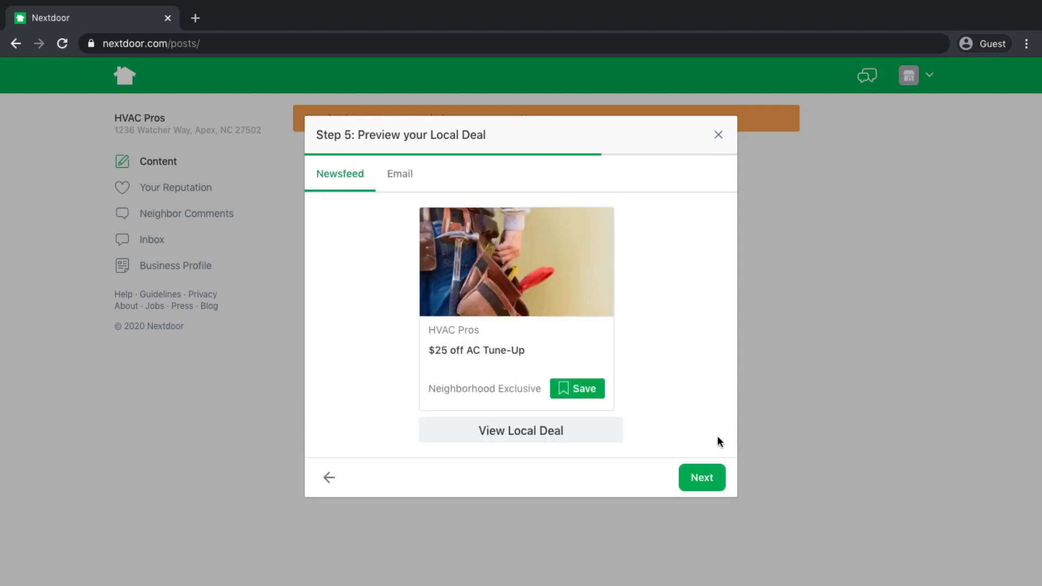
Inspect the full deal preview in a new tab, close it, and advance to Step 6.
left_click(536, 431)
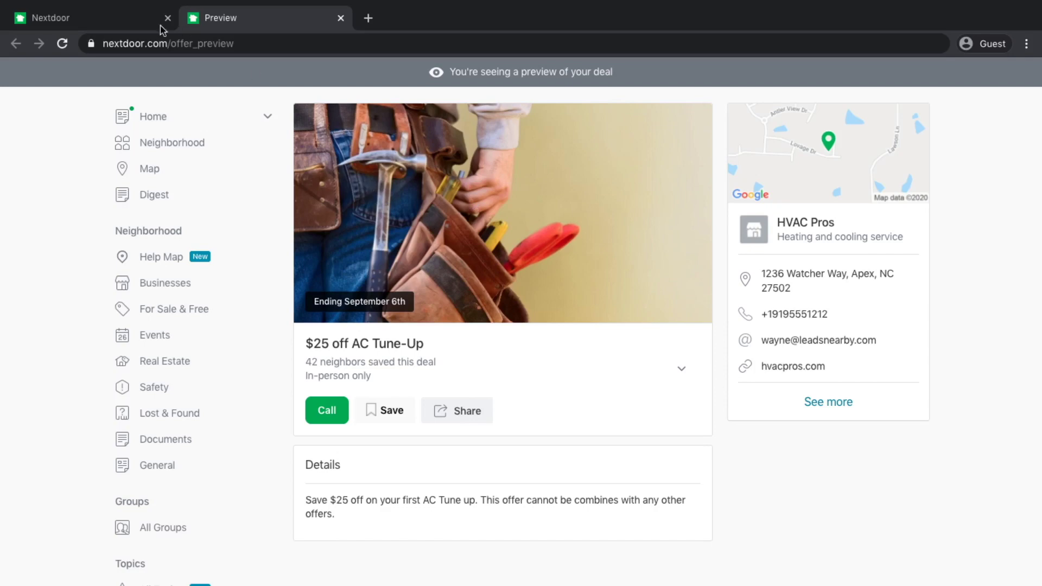
key("super+w")
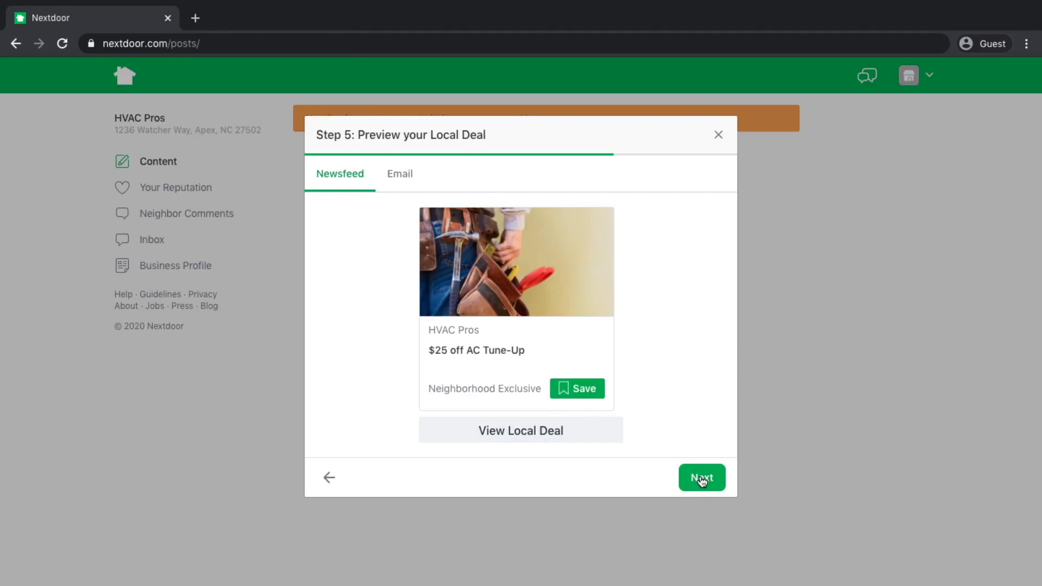
left_click(701, 478)
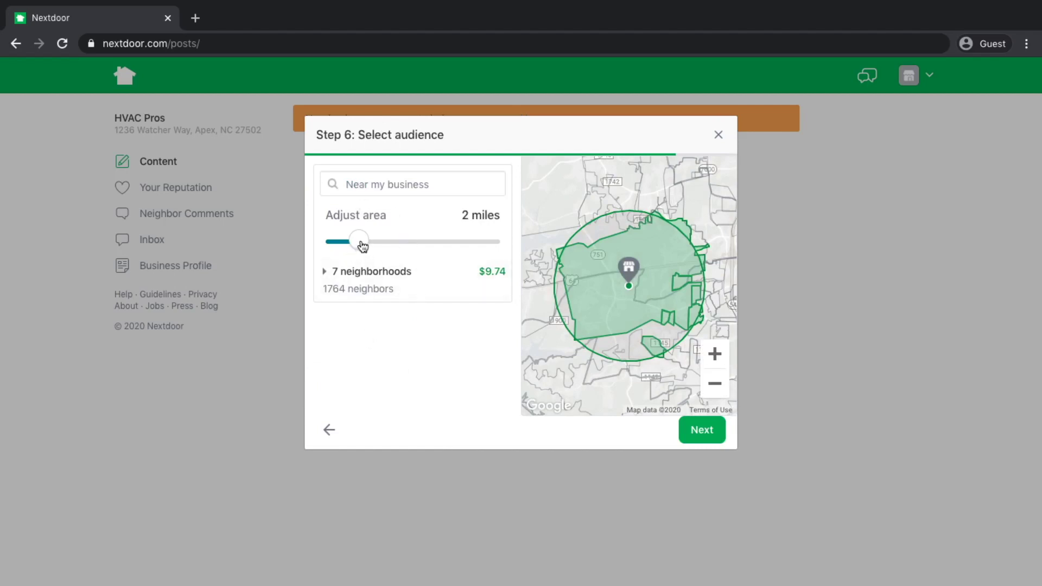
Set the audience area around 27502 to 0.9 miles and expand the neighborhoods list.
left_click_drag(359, 241, 495, 235)
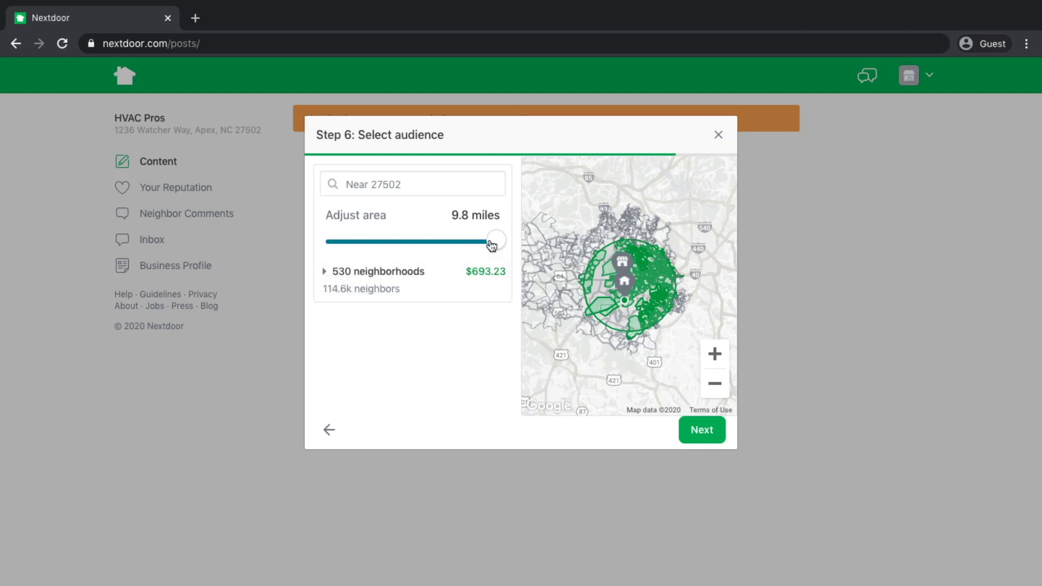
left_click_drag(495, 240, 345, 246)
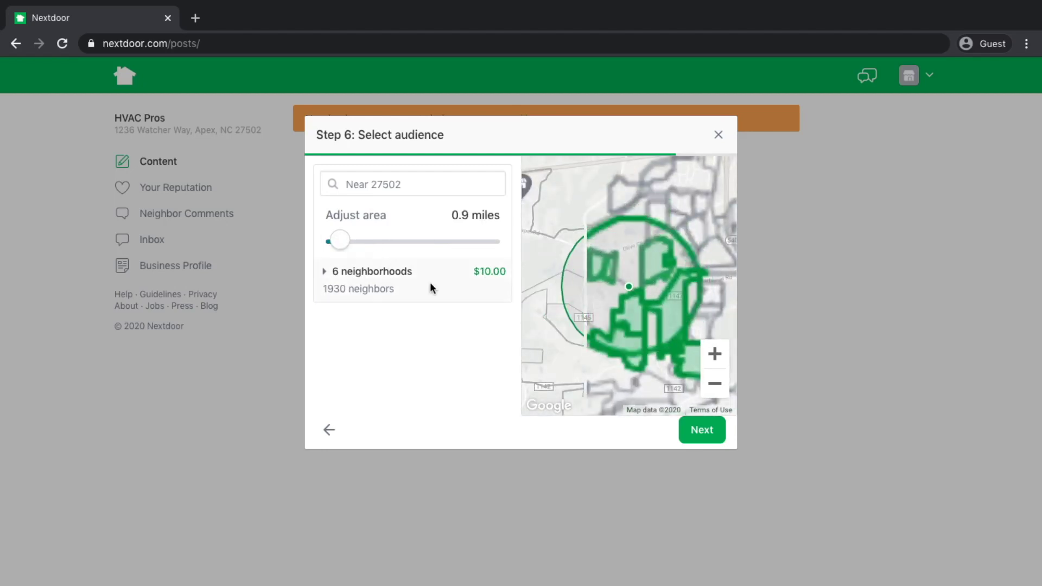
left_click(324, 272)
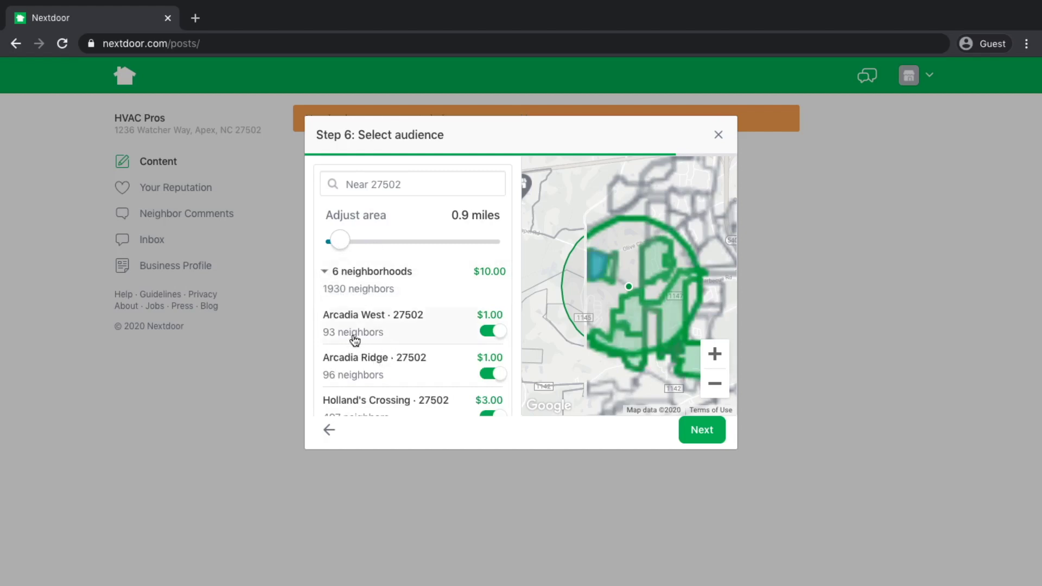
scroll(355, 340, "down", 2)
scroll(355, 339, "down", 1)
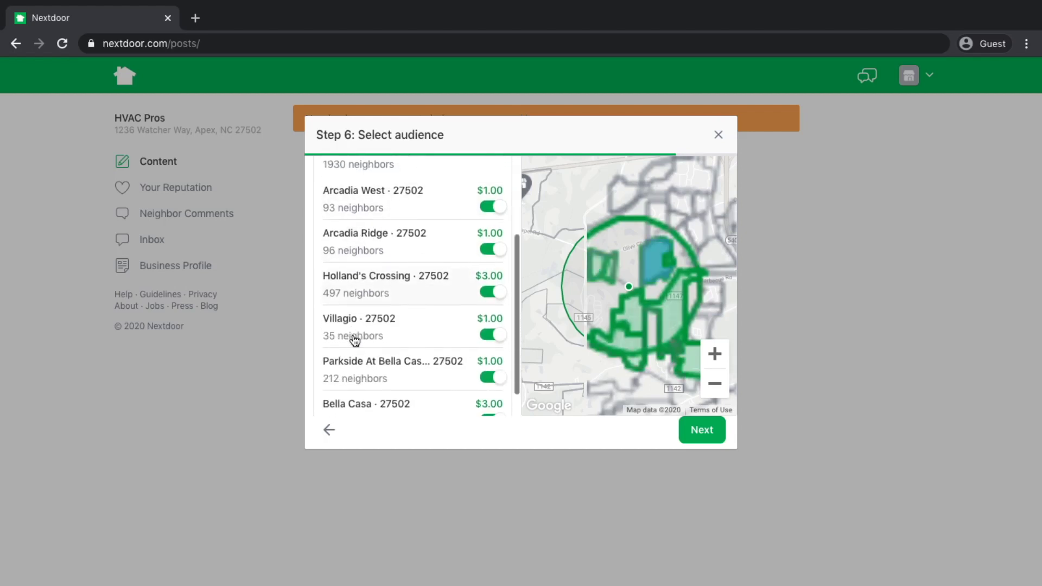
scroll(355, 339, "up", 2)
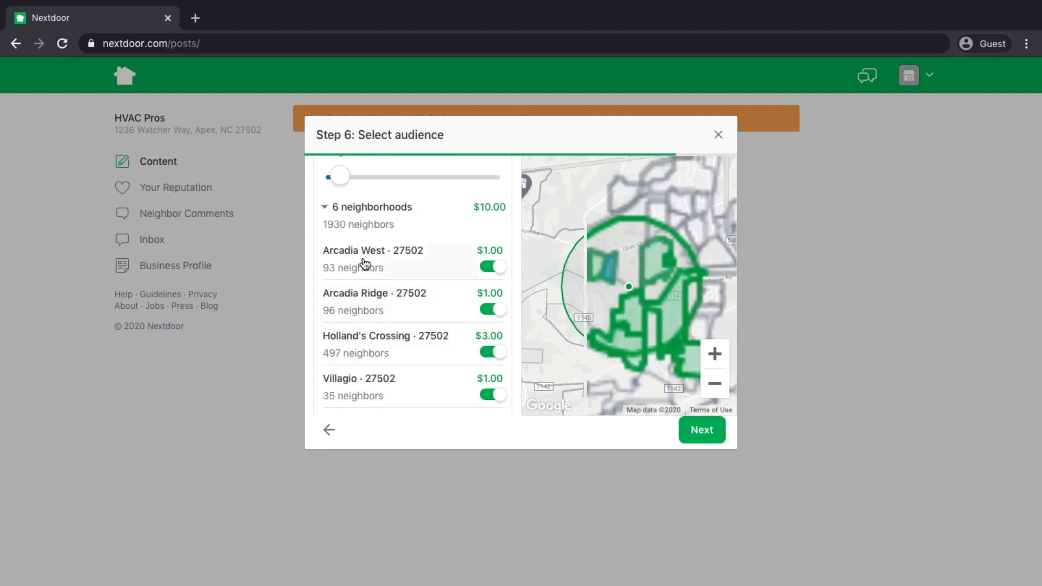
Exclude Arcadia Ridge, leaving 1834 neighbors for $9.00, and proceed to payment.
left_click(494, 310)
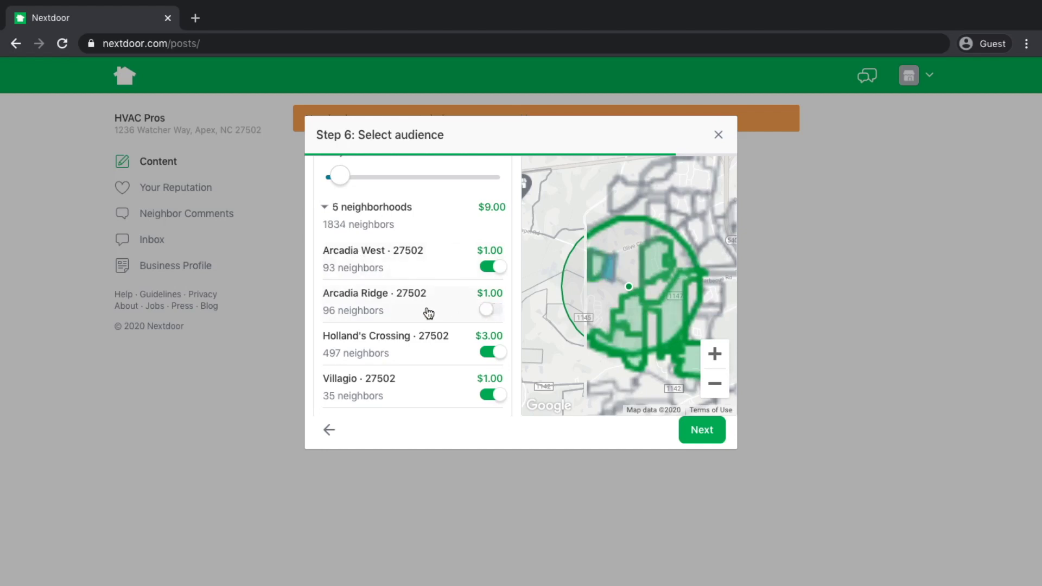
scroll(426, 348, "down", 1)
scroll(426, 349, "up", 3)
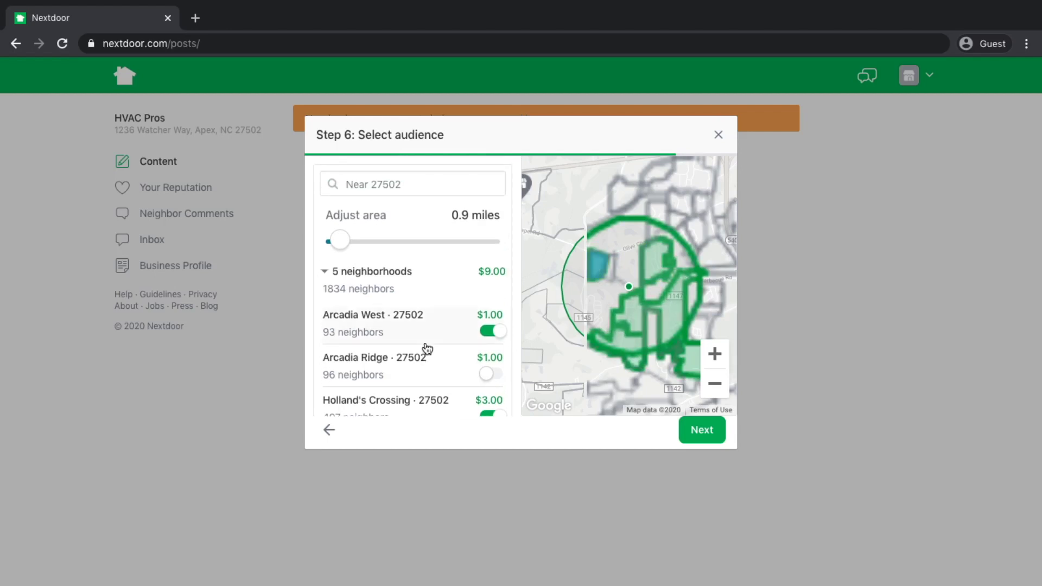
scroll(428, 349, "down", 1)
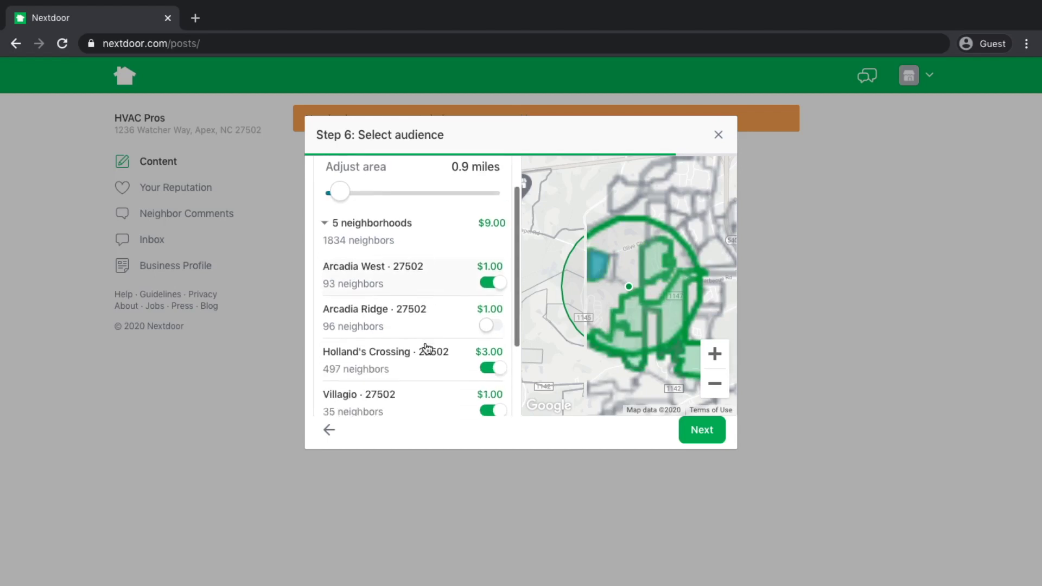
scroll(425, 349, "down", 1)
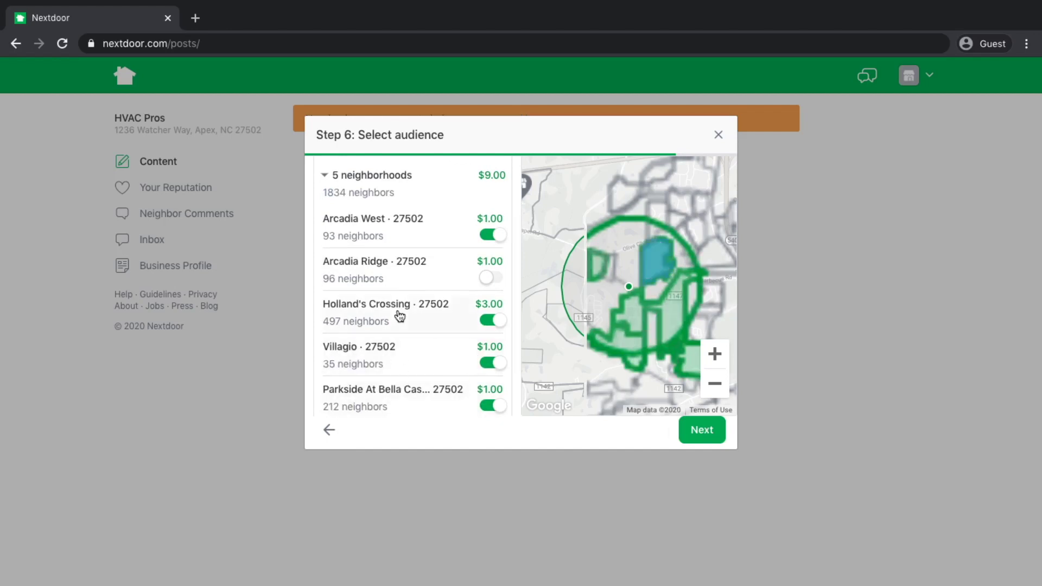
scroll(400, 314, "up", 1)
left_click(705, 436)
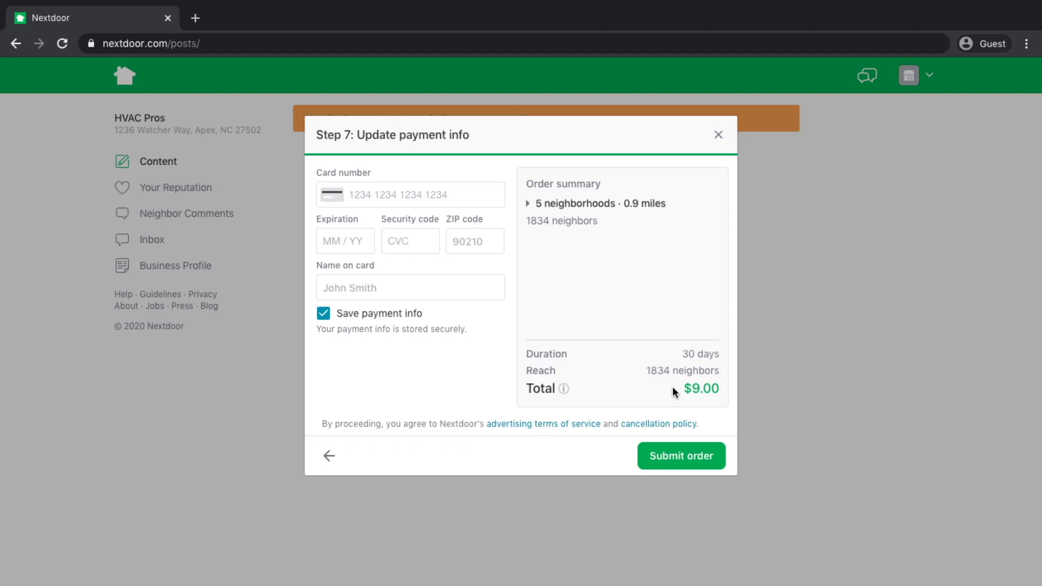
Discard the unsubmitted $25 off AC Tune-Up deal and go to the HVAC Pros Business Profile page.
left_click(729, 133)
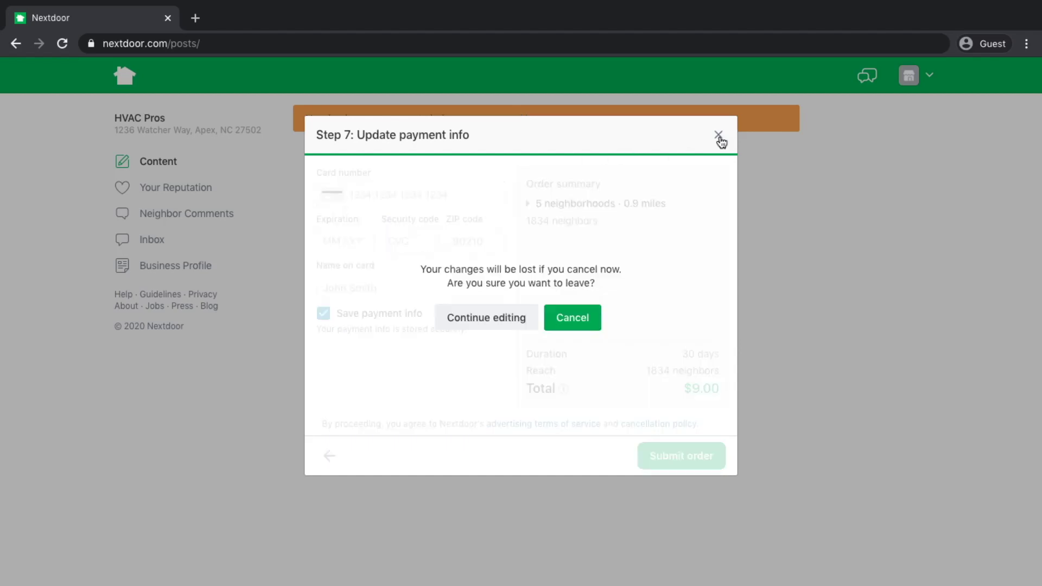
left_click(576, 317)
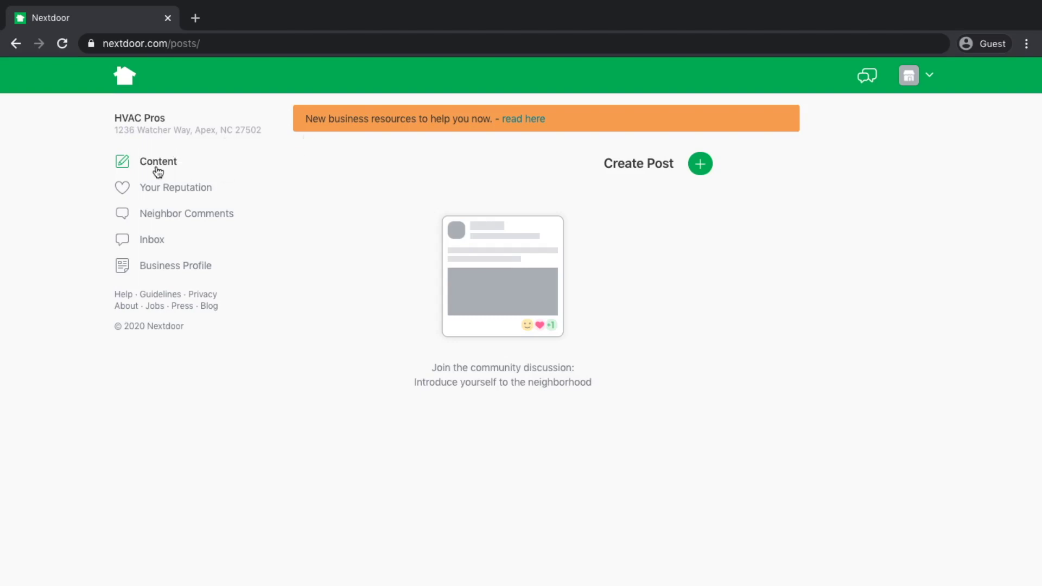
left_click(176, 265)
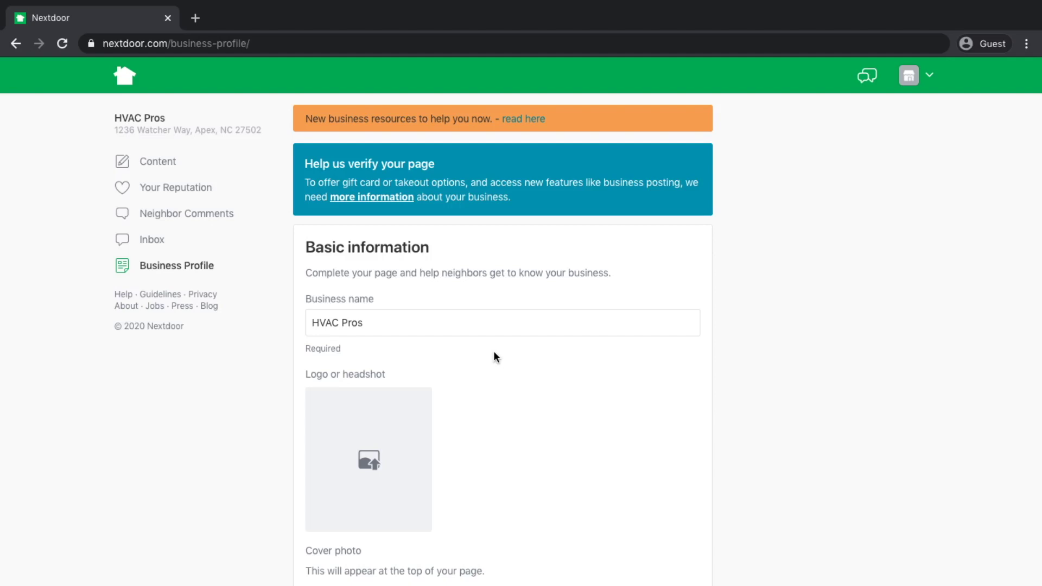
Open the HVAC Pros business Inbox, which has no messages.
left_click(216, 242)
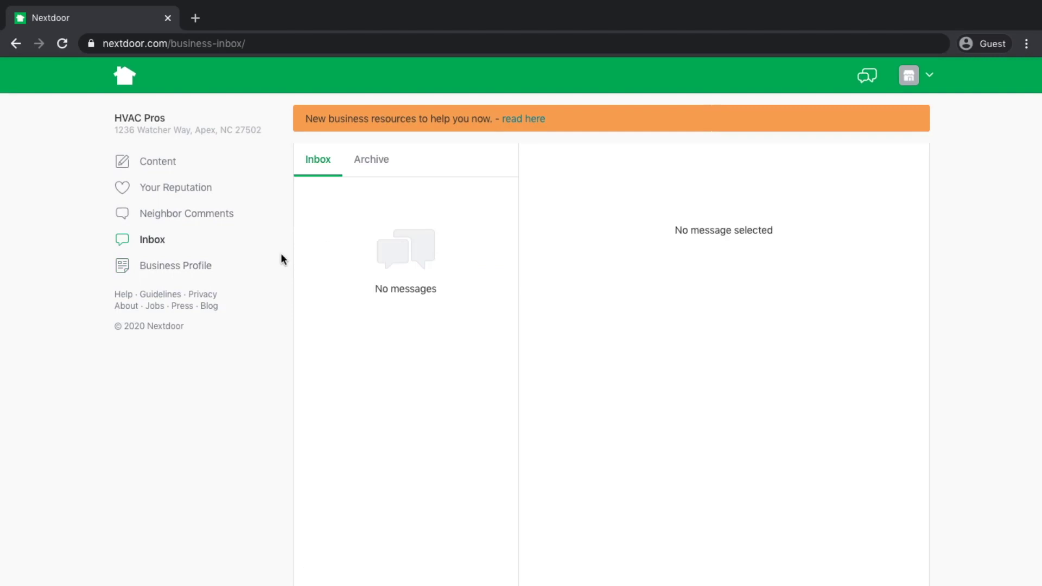
Review the Your Reputation dashboard showing 0 recommendations, 0 neighborhoods and 0 neighbors reached.
left_click(233, 197)
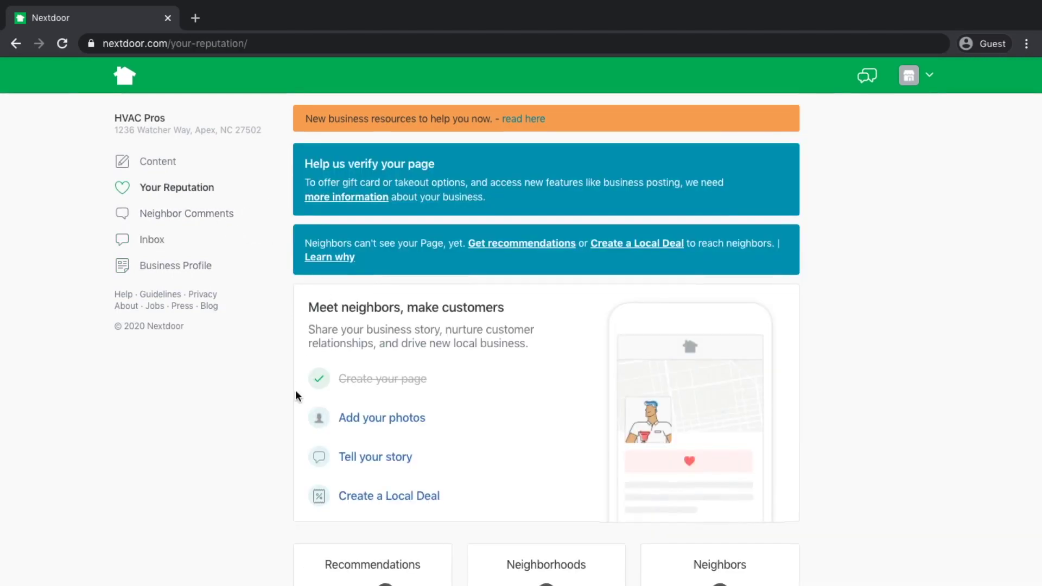
scroll(297, 396, "down", 2)
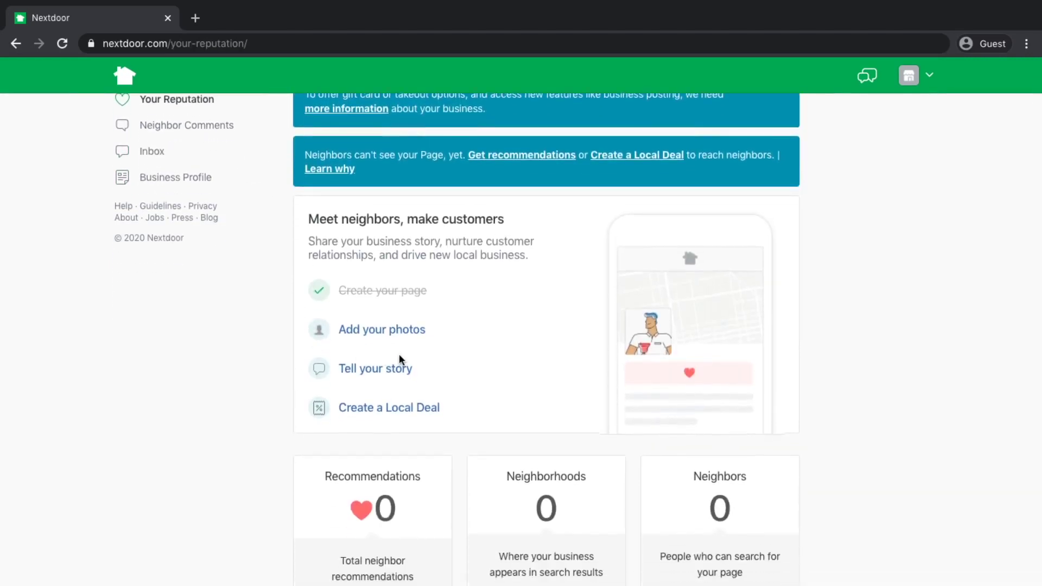
scroll(487, 329, "down", 1)
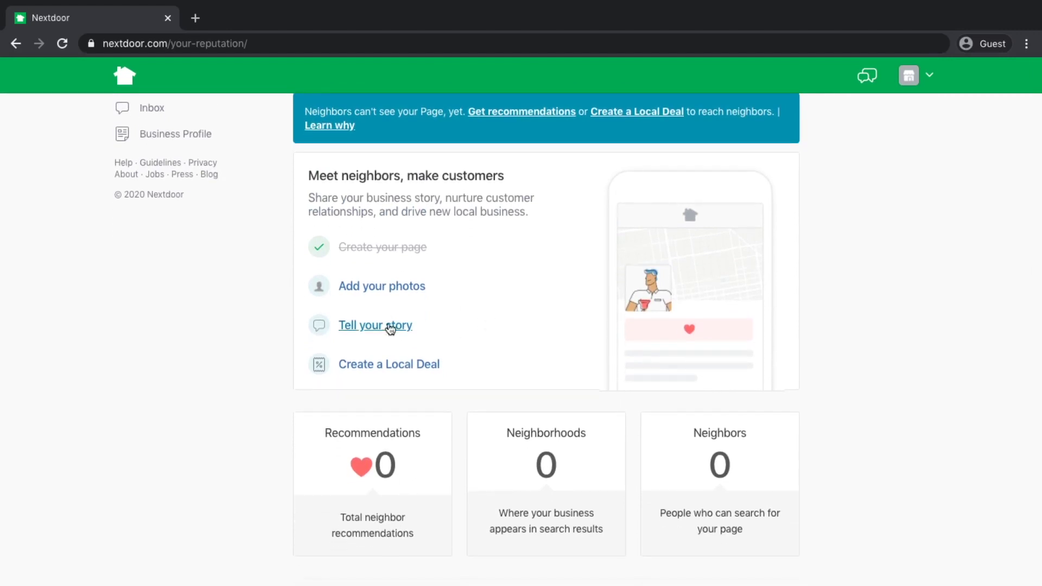
scroll(512, 353, "down", 3)
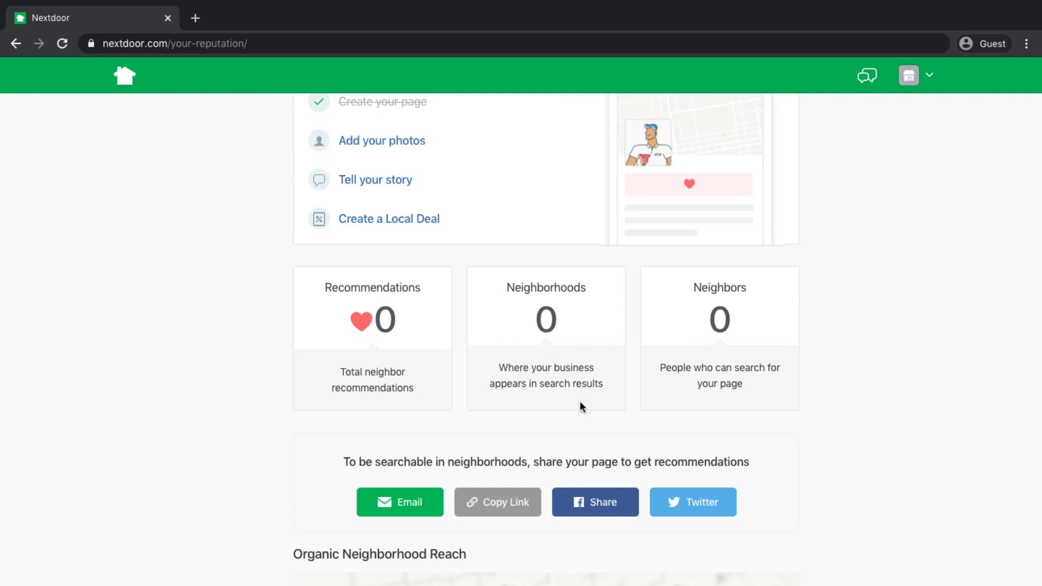
scroll(579, 406, "down", 5)
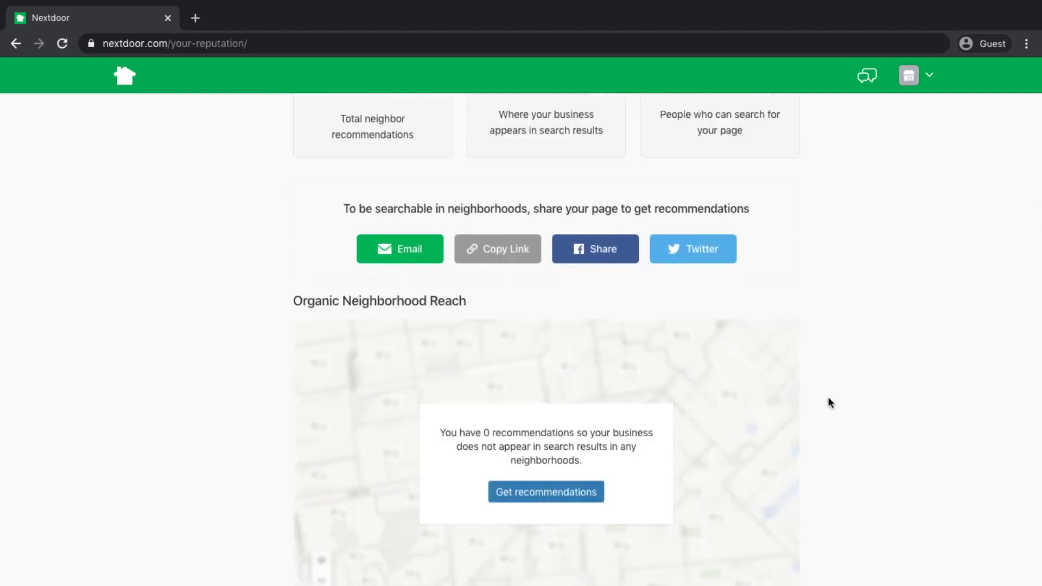
scroll(782, 384, "up", 3)
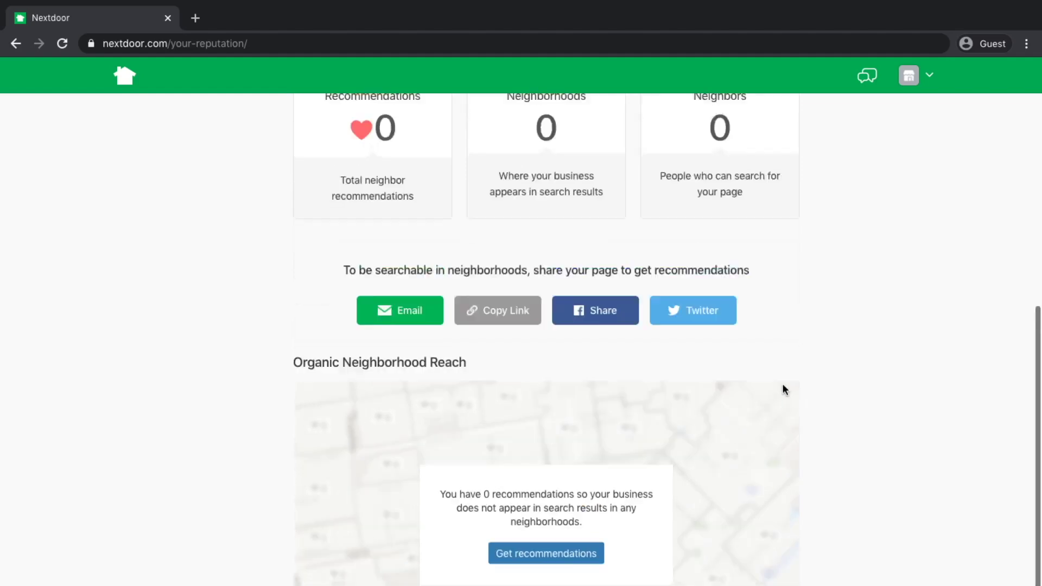
scroll(783, 383, "up", 1)
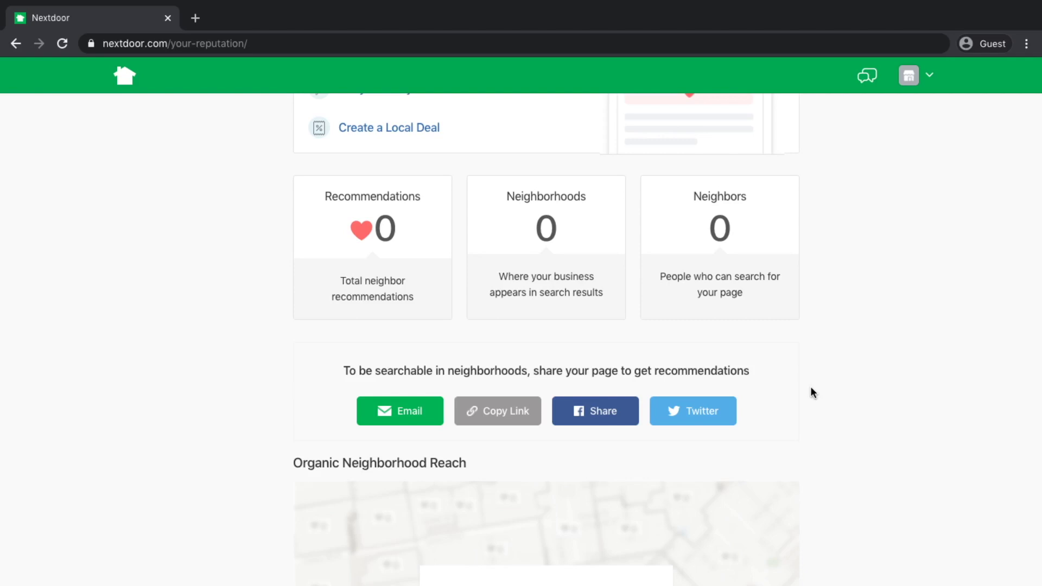
scroll(811, 389, "down", 2)
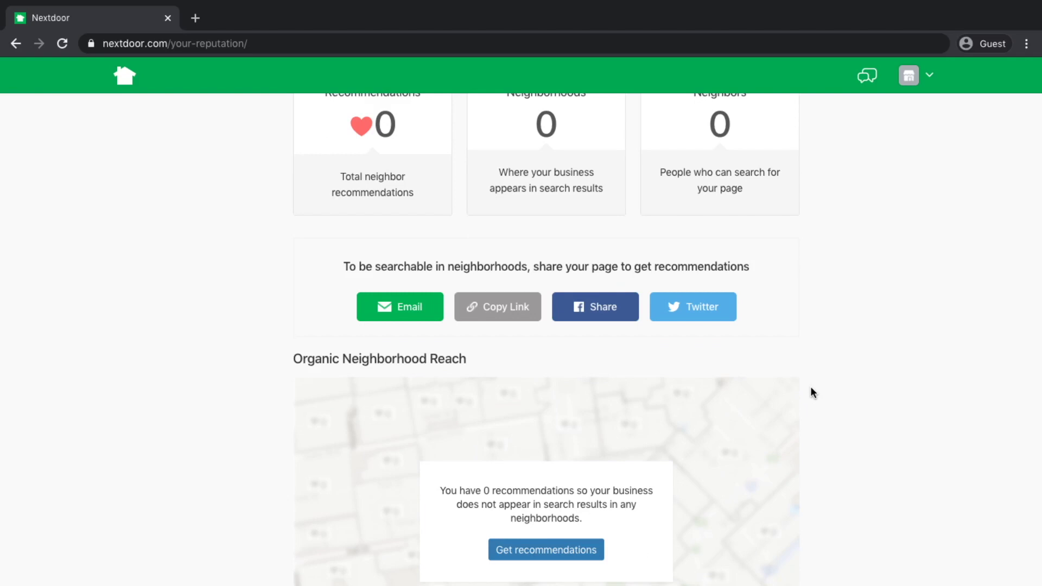
scroll(810, 388, "down", 1)
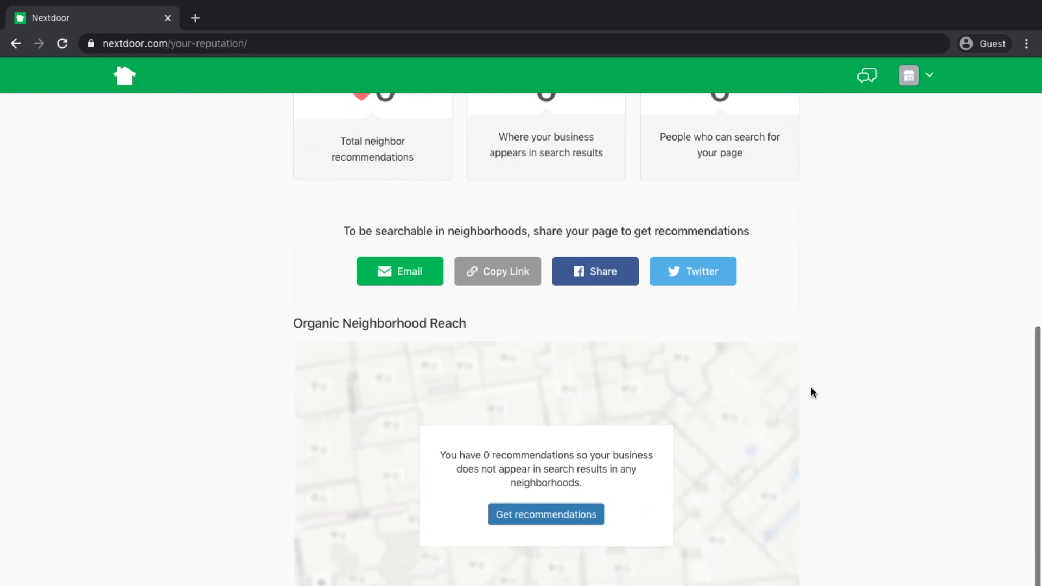